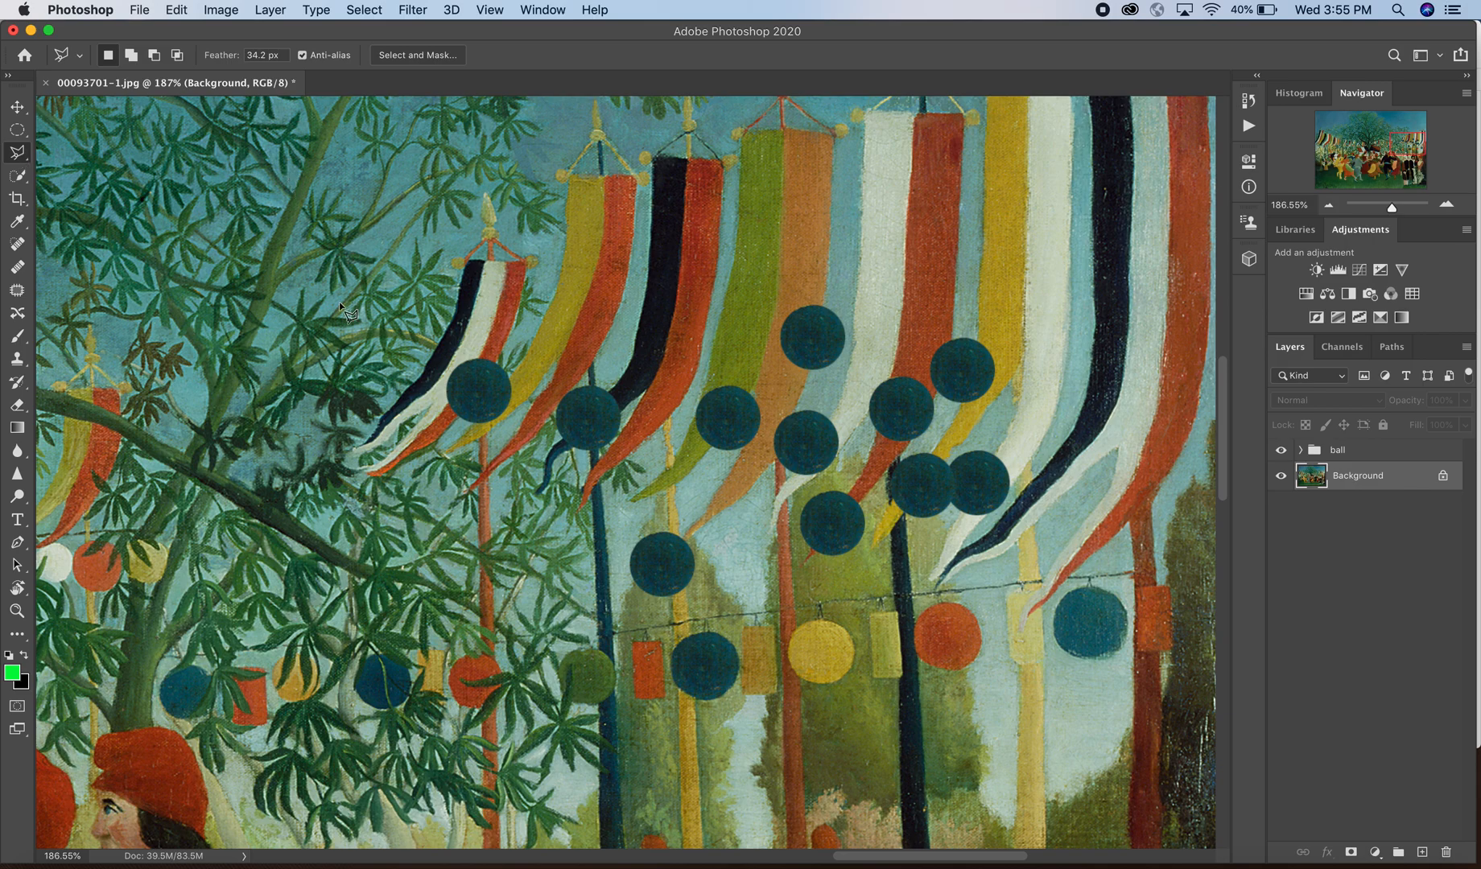
Step: Try to select the yellow pole section above the white-wigged men with the Polygonal Lasso on the Background layer
{"action": "scroll", "coordinate": [339, 302], "scroll_direction": "down", "scroll_amount": 5}
{"action": "scroll", "coordinate": [338, 302], "scroll_direction": "left", "scroll_amount": 6}
{"action": "scroll", "coordinate": [346, 311], "scroll_direction": "left", "scroll_amount": 3}
{"action": "scroll", "coordinate": [346, 312], "scroll_direction": "up", "scroll_amount": 1}
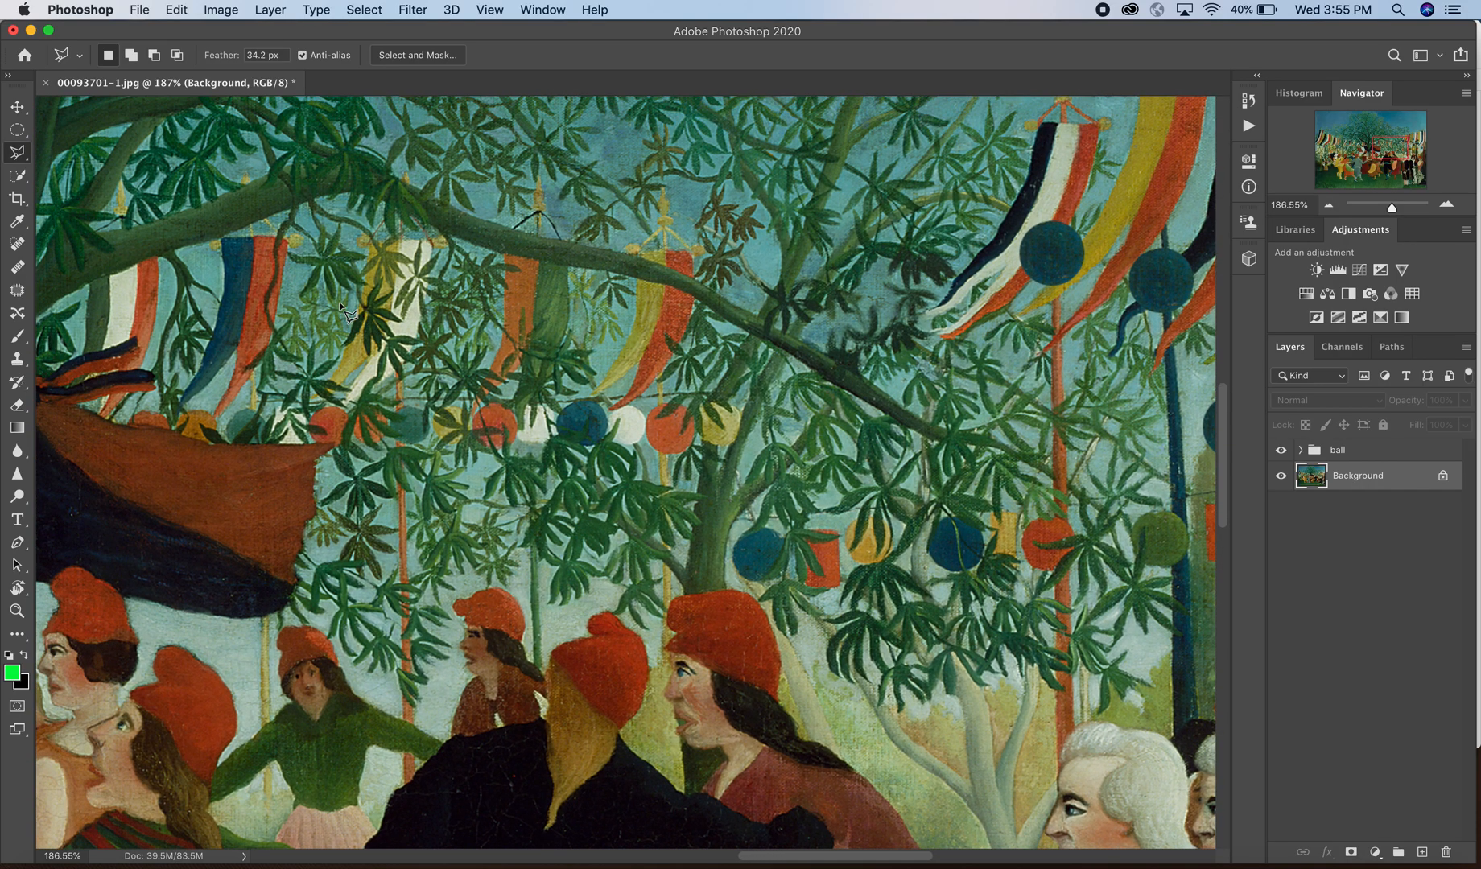
{"action": "scroll", "coordinate": [346, 312], "scroll_direction": "left", "scroll_amount": 4}
{"action": "scroll", "coordinate": [347, 311], "scroll_direction": "up", "scroll_amount": 1}
{"action": "scroll", "coordinate": [346, 311], "scroll_direction": "right", "scroll_amount": 8}
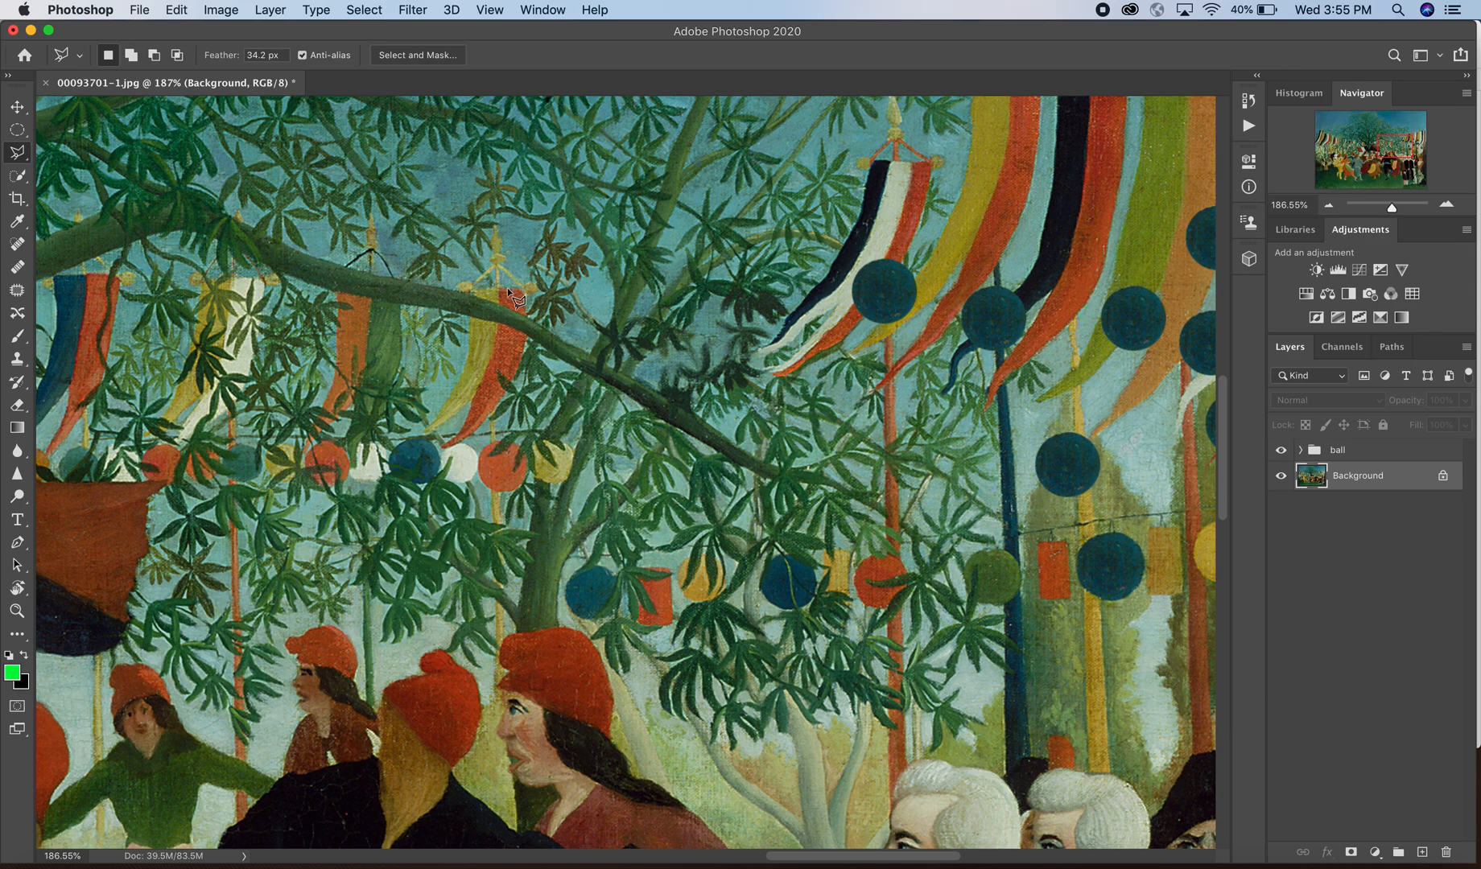
{"action": "scroll", "coordinate": [508, 287], "scroll_direction": "right", "scroll_amount": 8}
{"action": "scroll", "coordinate": [507, 287], "scroll_direction": "down", "scroll_amount": 5}
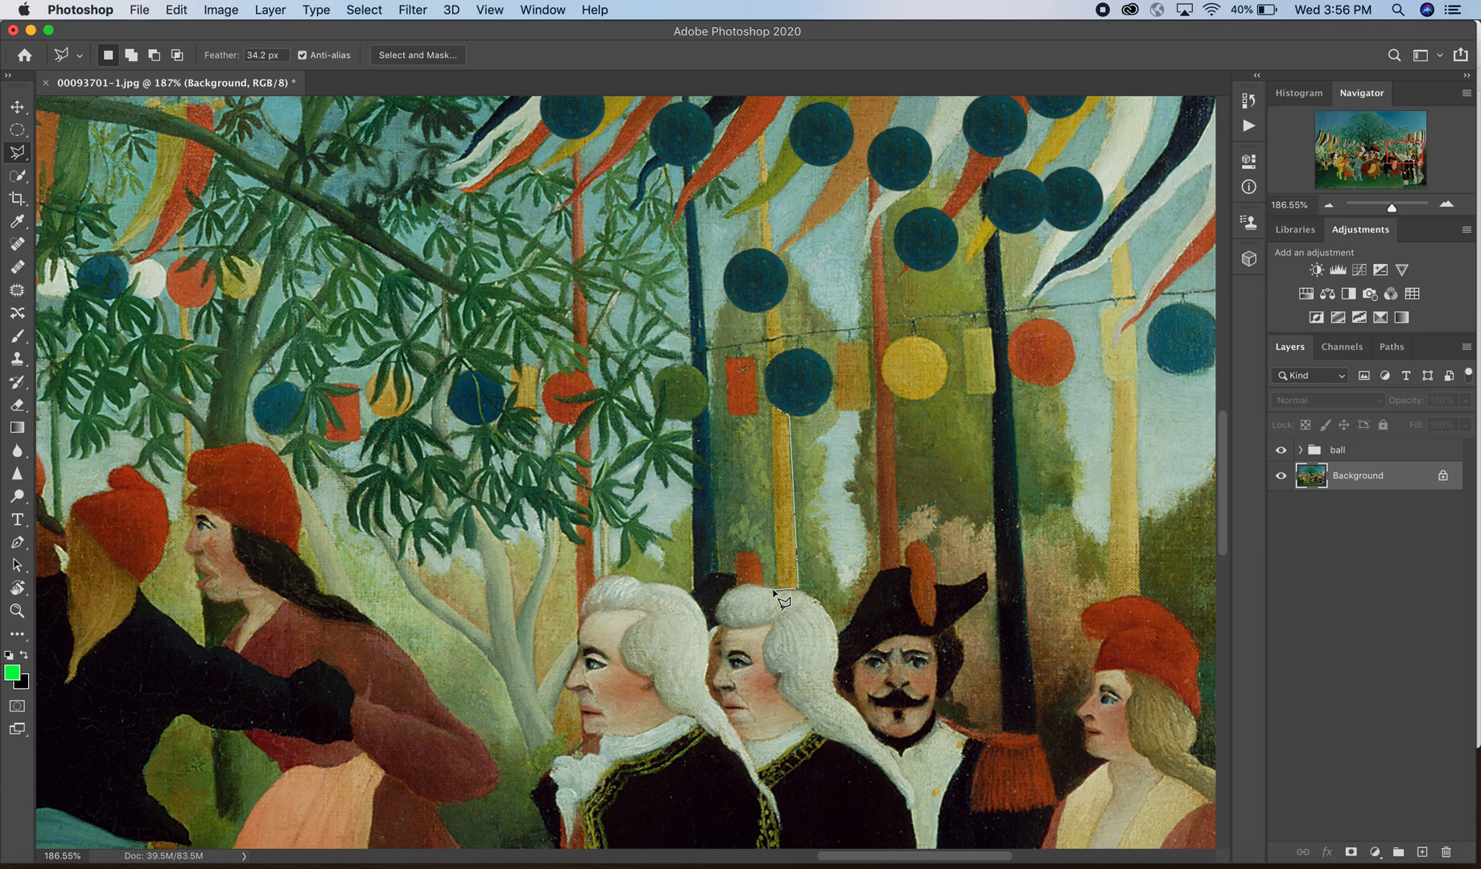
{"action": "left_click", "coordinate": [771, 406]}
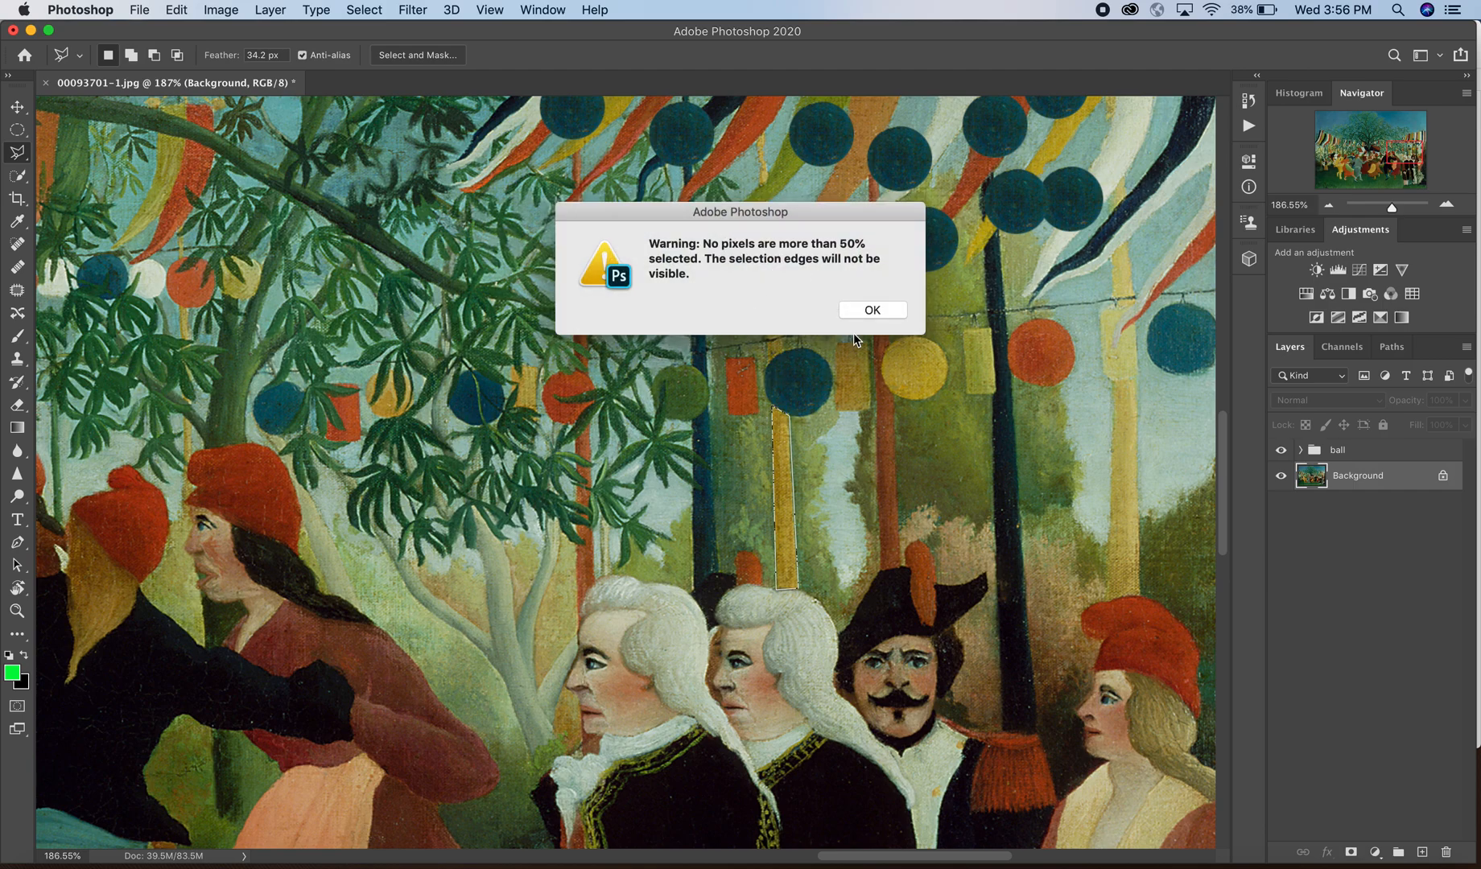
{"action": "left_click", "coordinate": [876, 310]}
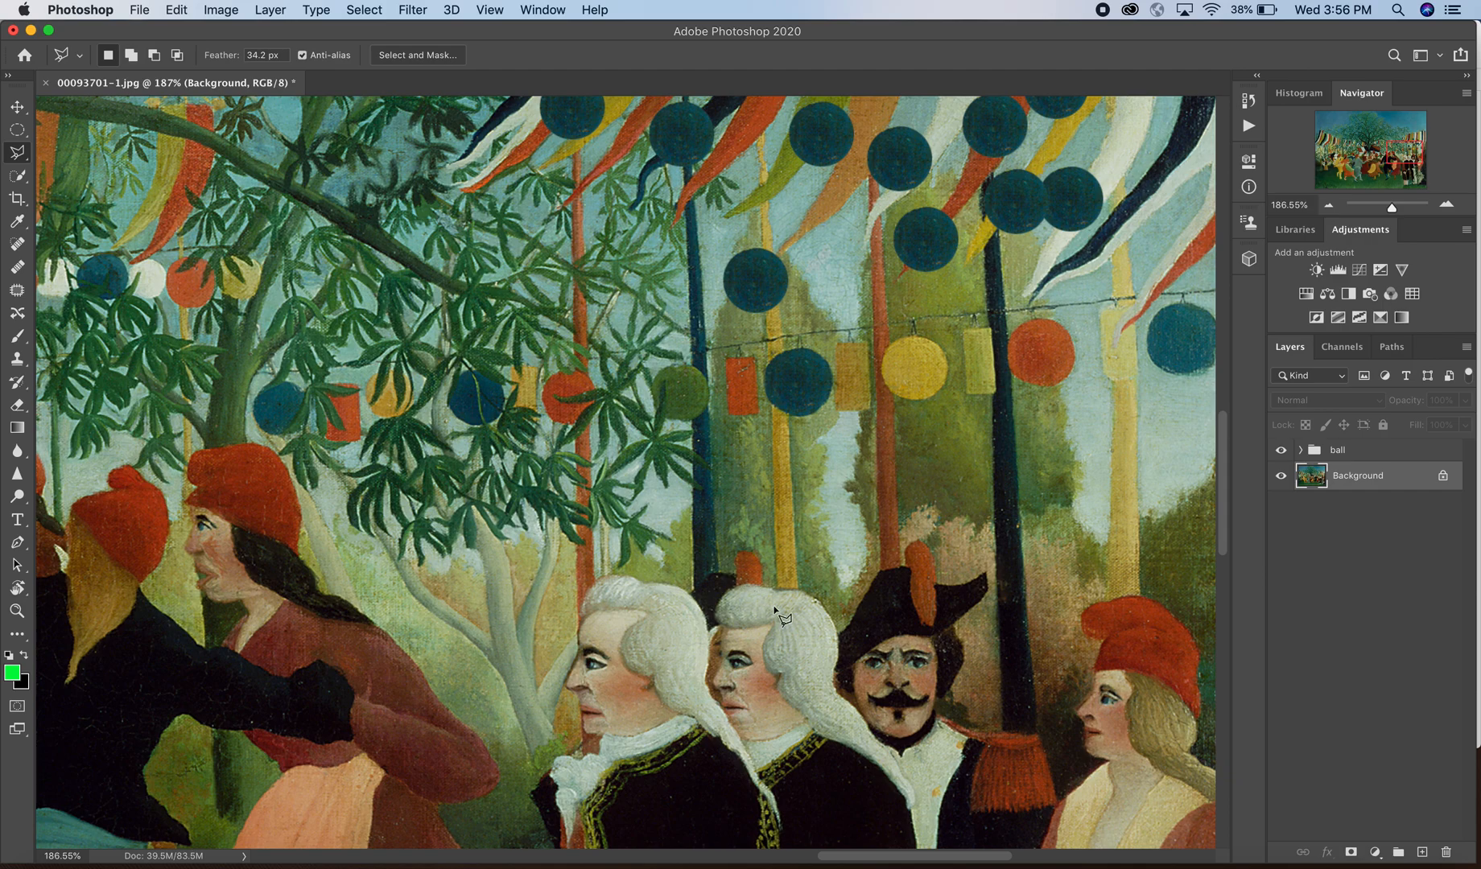
Step: Set the Polygonal Lasso's feather to 0 px
{"action": "scroll", "coordinate": [779, 616], "scroll_direction": "down", "scroll_amount": 5}
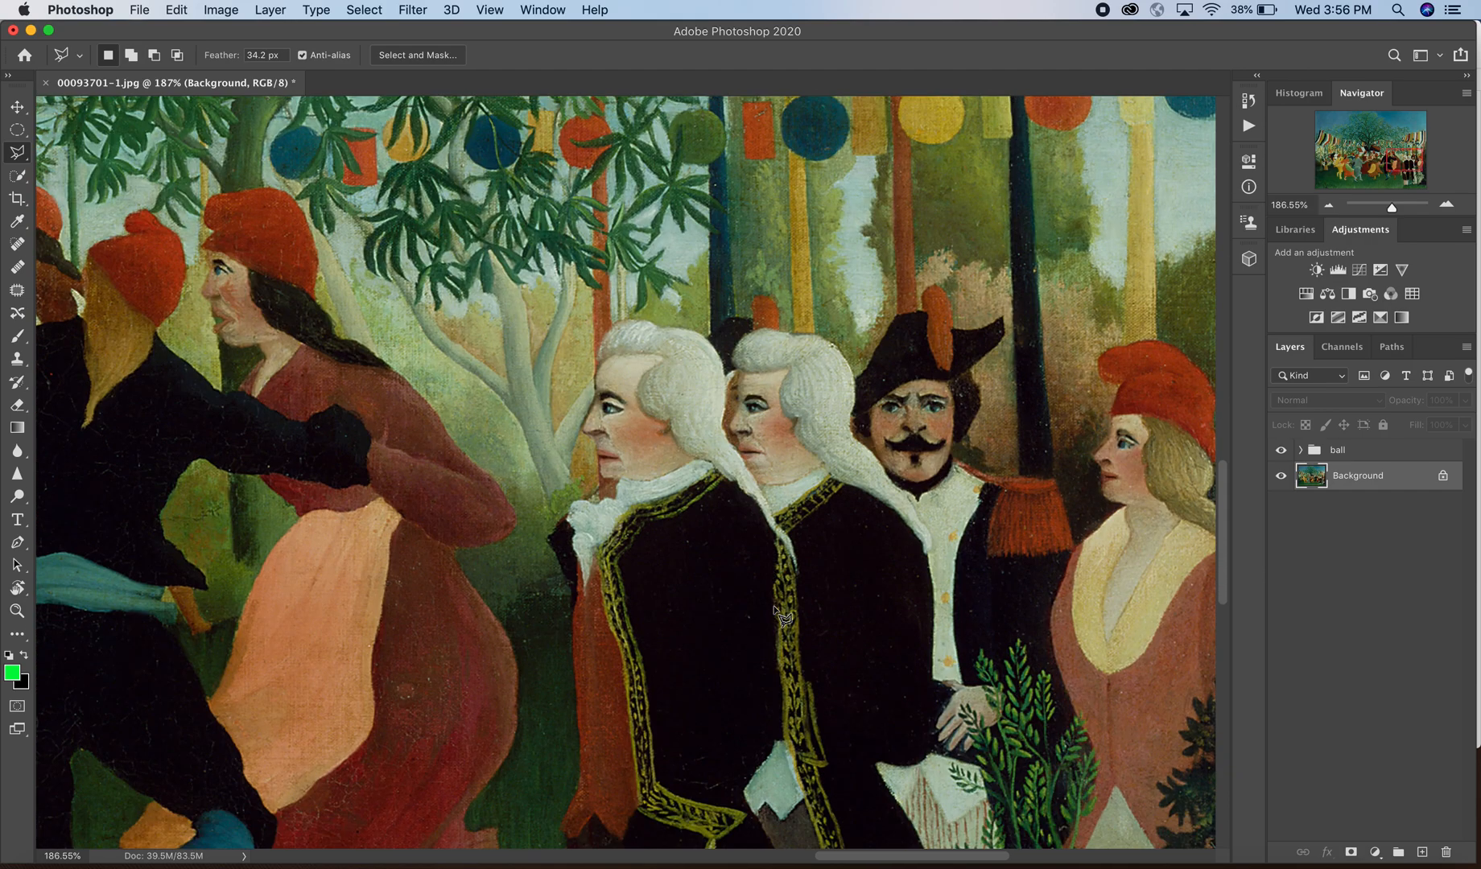
{"action": "scroll", "coordinate": [779, 616], "scroll_direction": "up", "scroll_amount": 6}
{"action": "scroll", "coordinate": [780, 615], "scroll_direction": "left", "scroll_amount": 10}
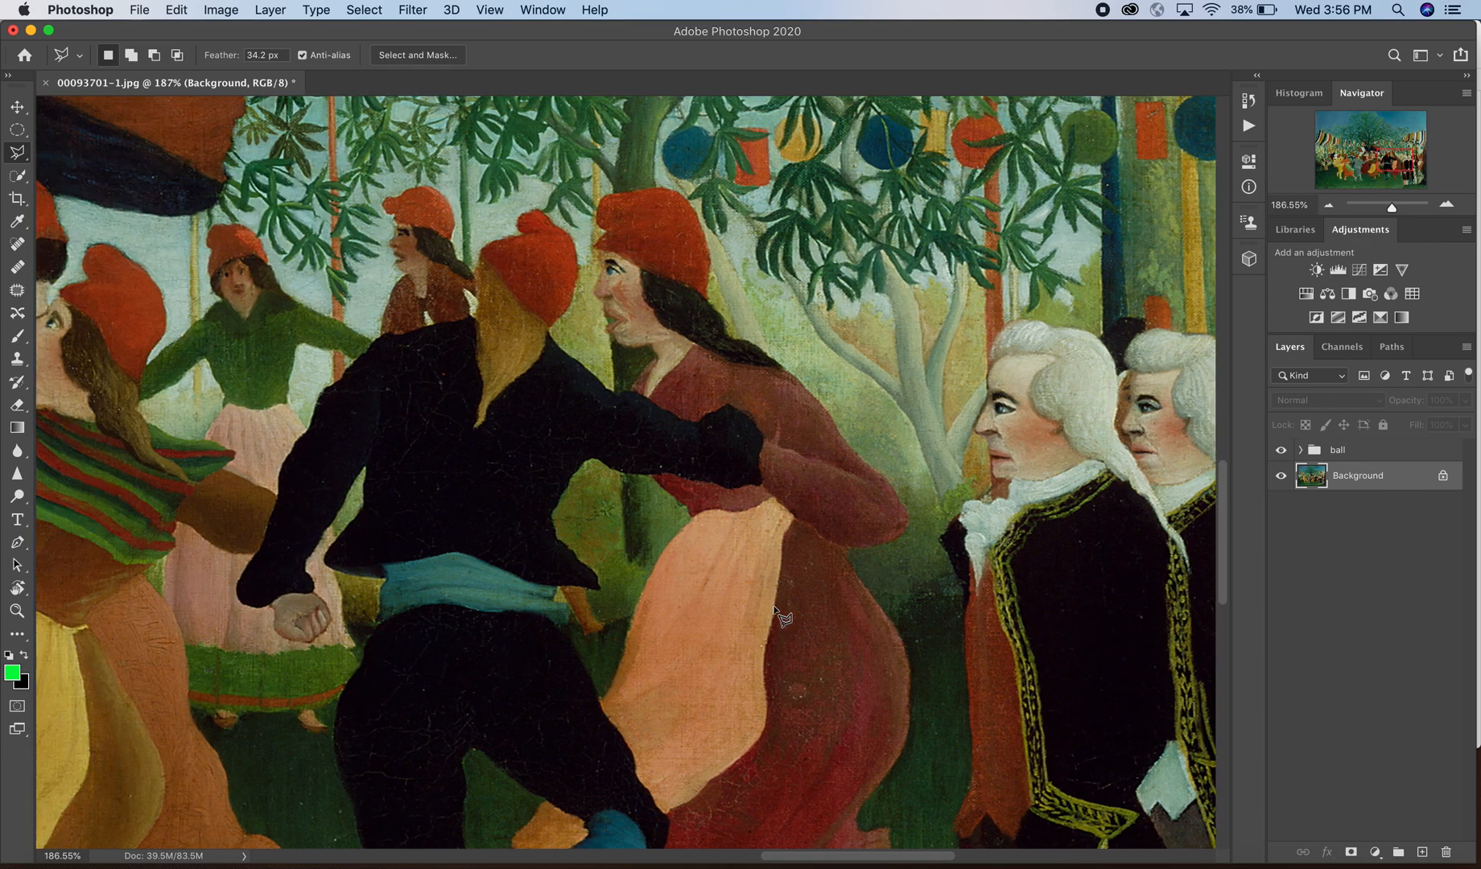
{"action": "scroll", "coordinate": [780, 616], "scroll_direction": "left", "scroll_amount": 8}
{"action": "scroll", "coordinate": [779, 615], "scroll_direction": "up", "scroll_amount": 1}
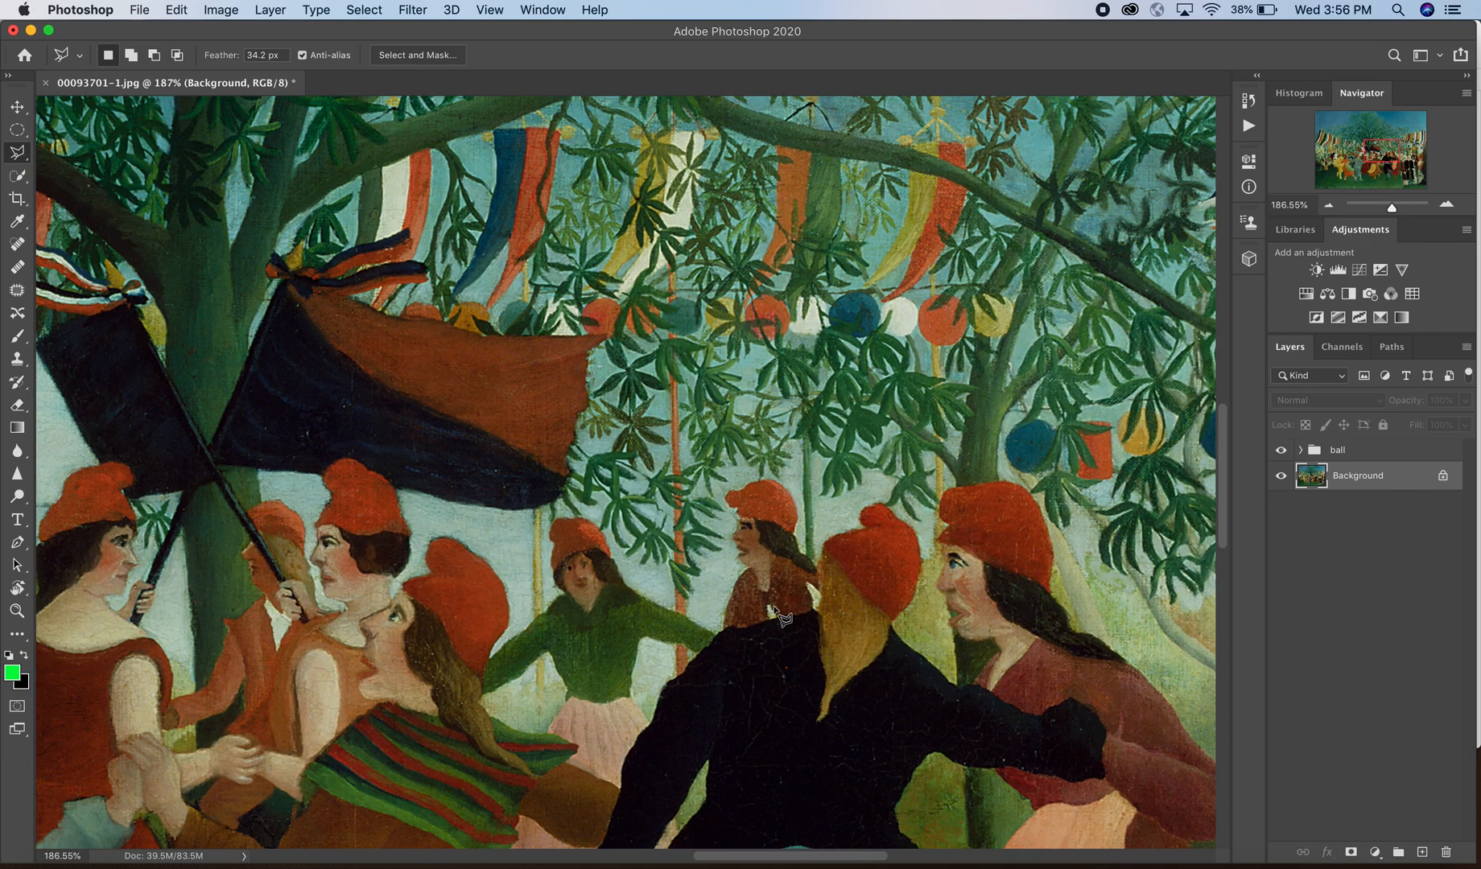
{"action": "scroll", "coordinate": [779, 615], "scroll_direction": "left", "scroll_amount": 6}
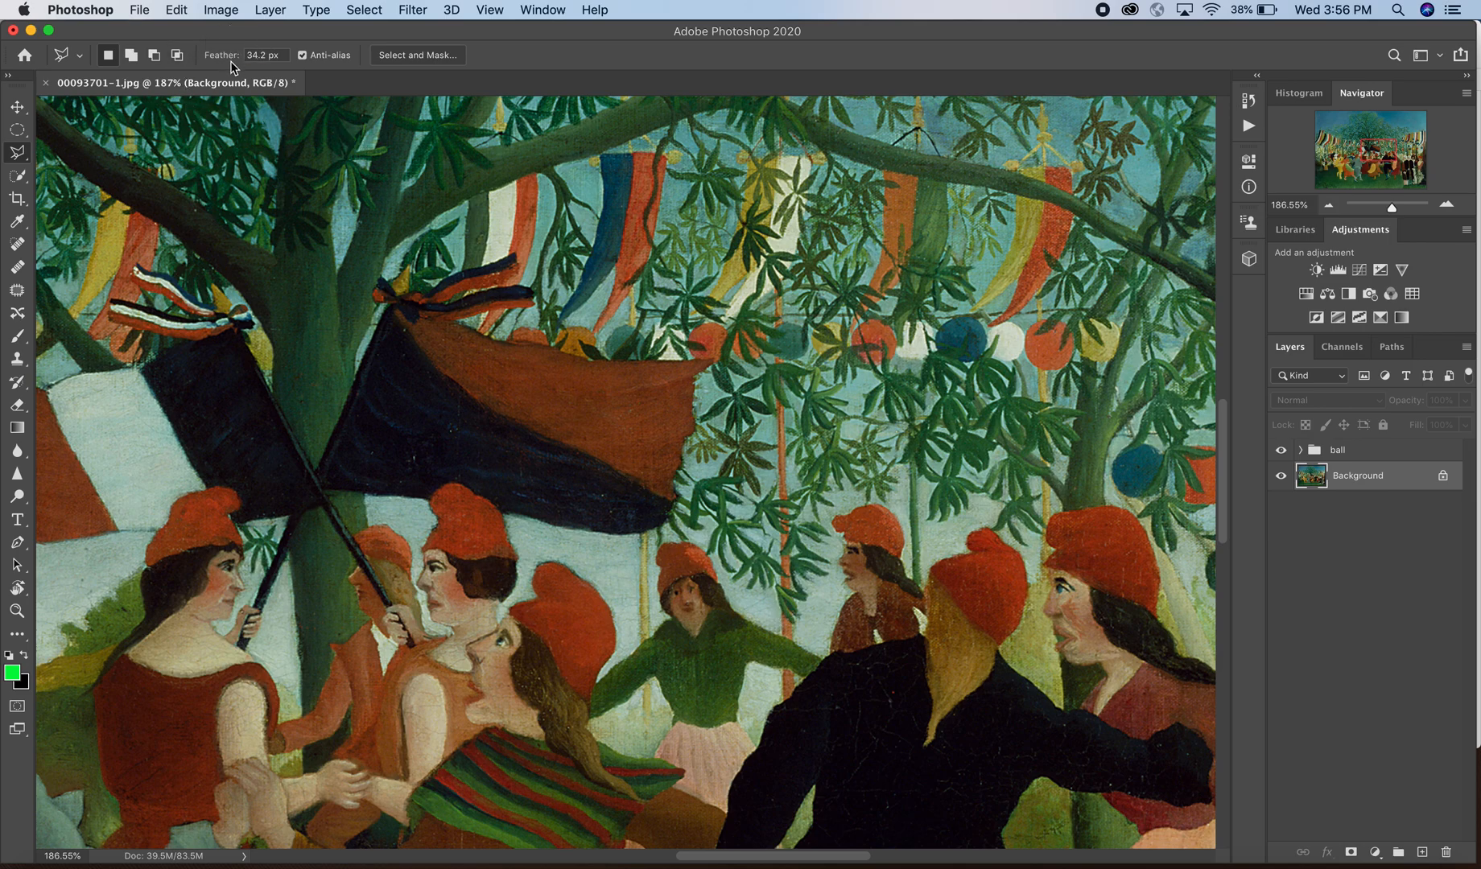
{"action": "left_click_drag", "start_coordinate": [226, 60], "coordinate": [4, 72]}
{"action": "left_click_drag", "start_coordinate": [221, 63], "coordinate": [106, 64]}
Step: Select the yellow pole section below the blue lantern with the Polygonal Lasso and copy it to a new layer
{"action": "scroll", "coordinate": [772, 433], "scroll_direction": "right", "scroll_amount": 10}
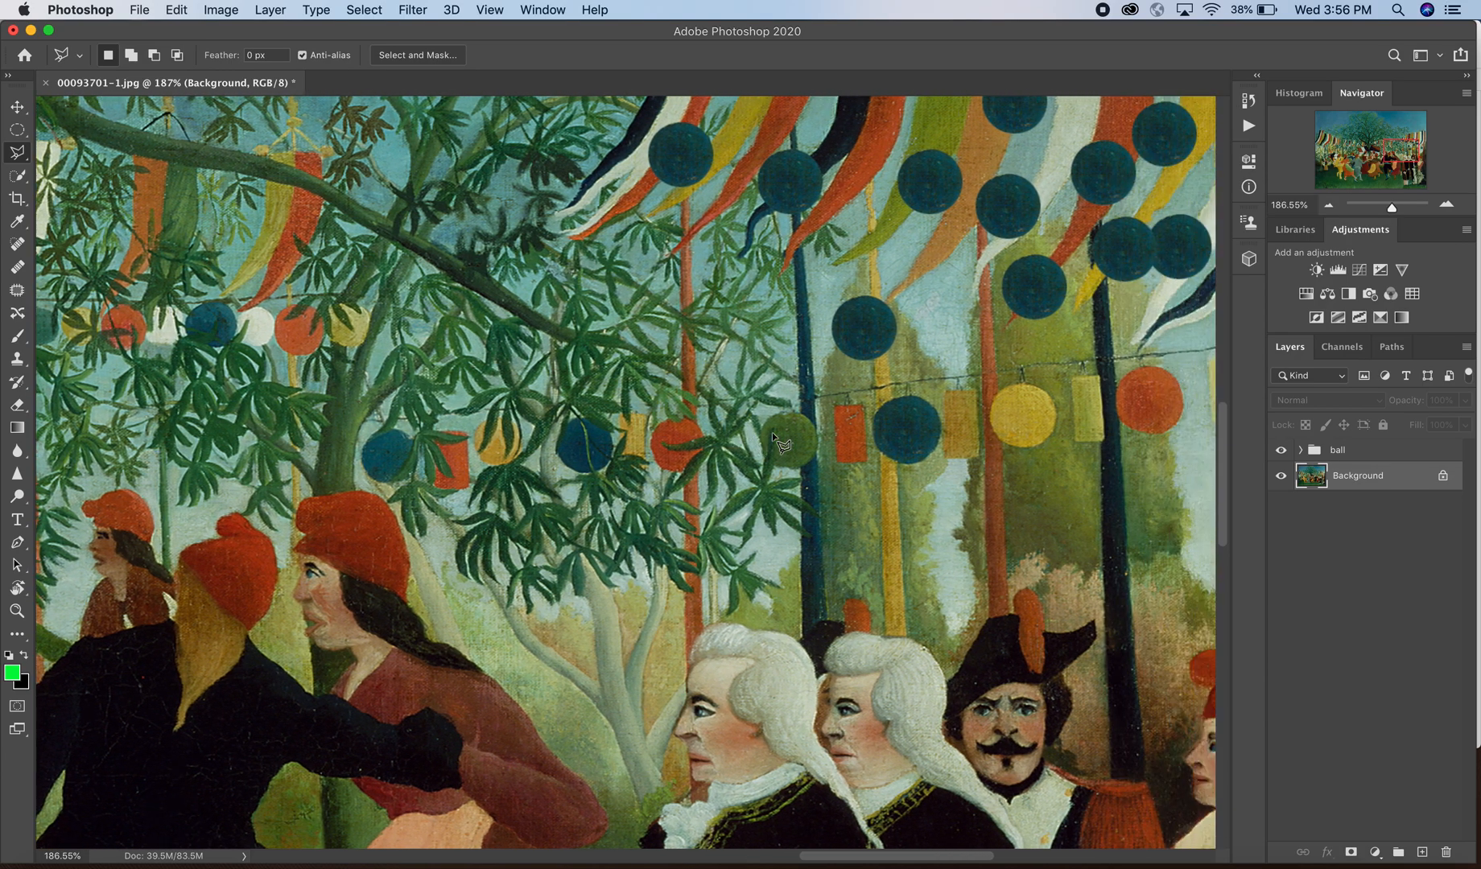
{"action": "scroll", "coordinate": [772, 433], "scroll_direction": "right", "scroll_amount": 5}
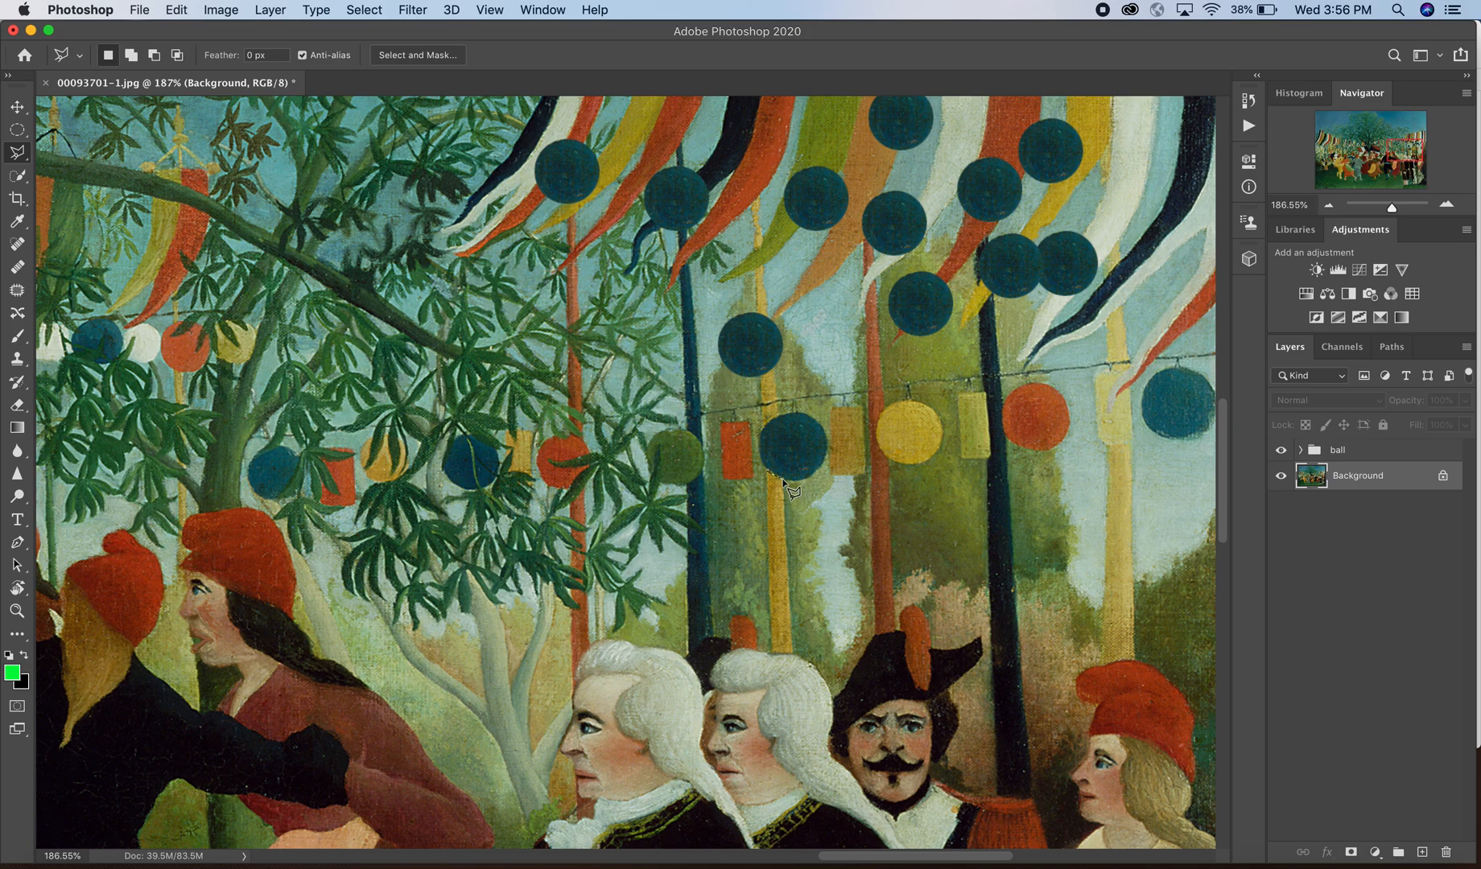
{"action": "left_click", "coordinate": [783, 481]}
{"action": "key", "text": "super+j"}
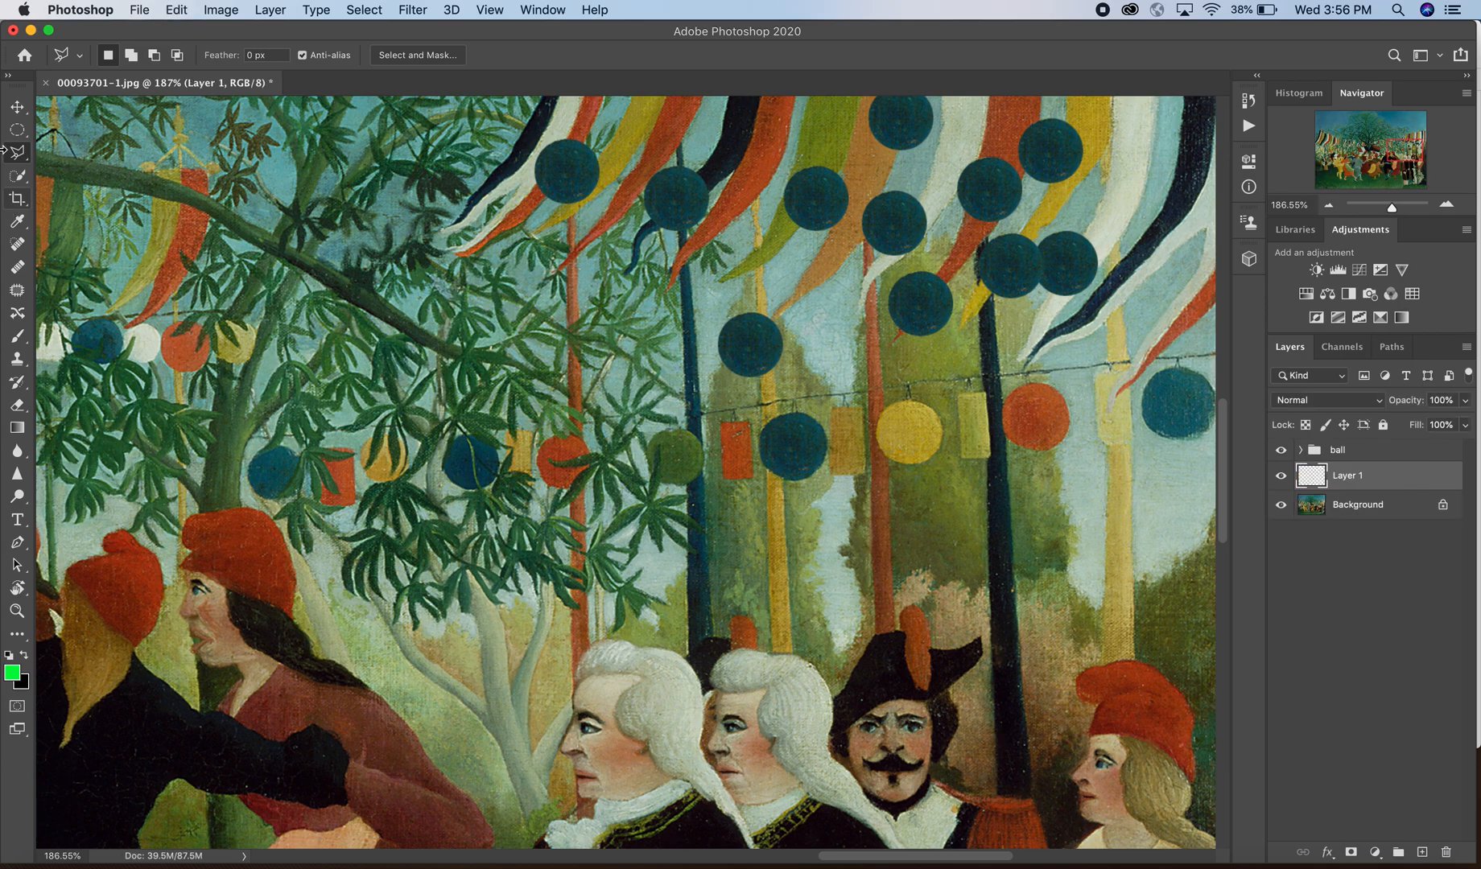
Step: Move the copied pole piece up and to the right, between the blue and yellow round lanterns
{"action": "left_click", "coordinate": [21, 111]}
{"action": "left_click_drag", "start_coordinate": [779, 520], "coordinate": [840, 435]}
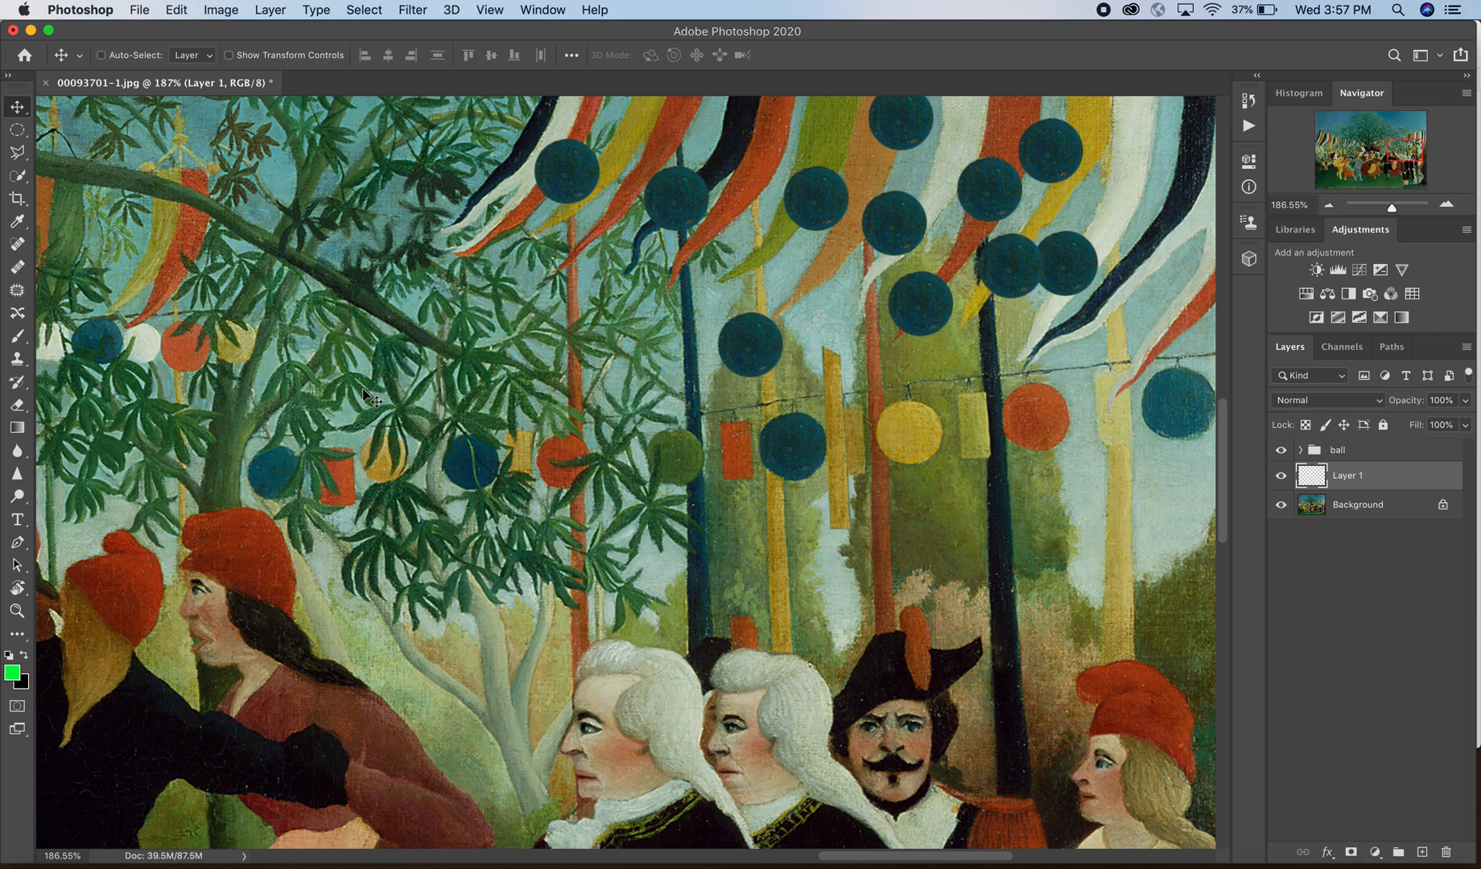
Step: Draw a freehand Lasso selection at the front white-wigged man's head on the Background layer and deselect it
{"action": "left_click", "coordinate": [17, 161]}
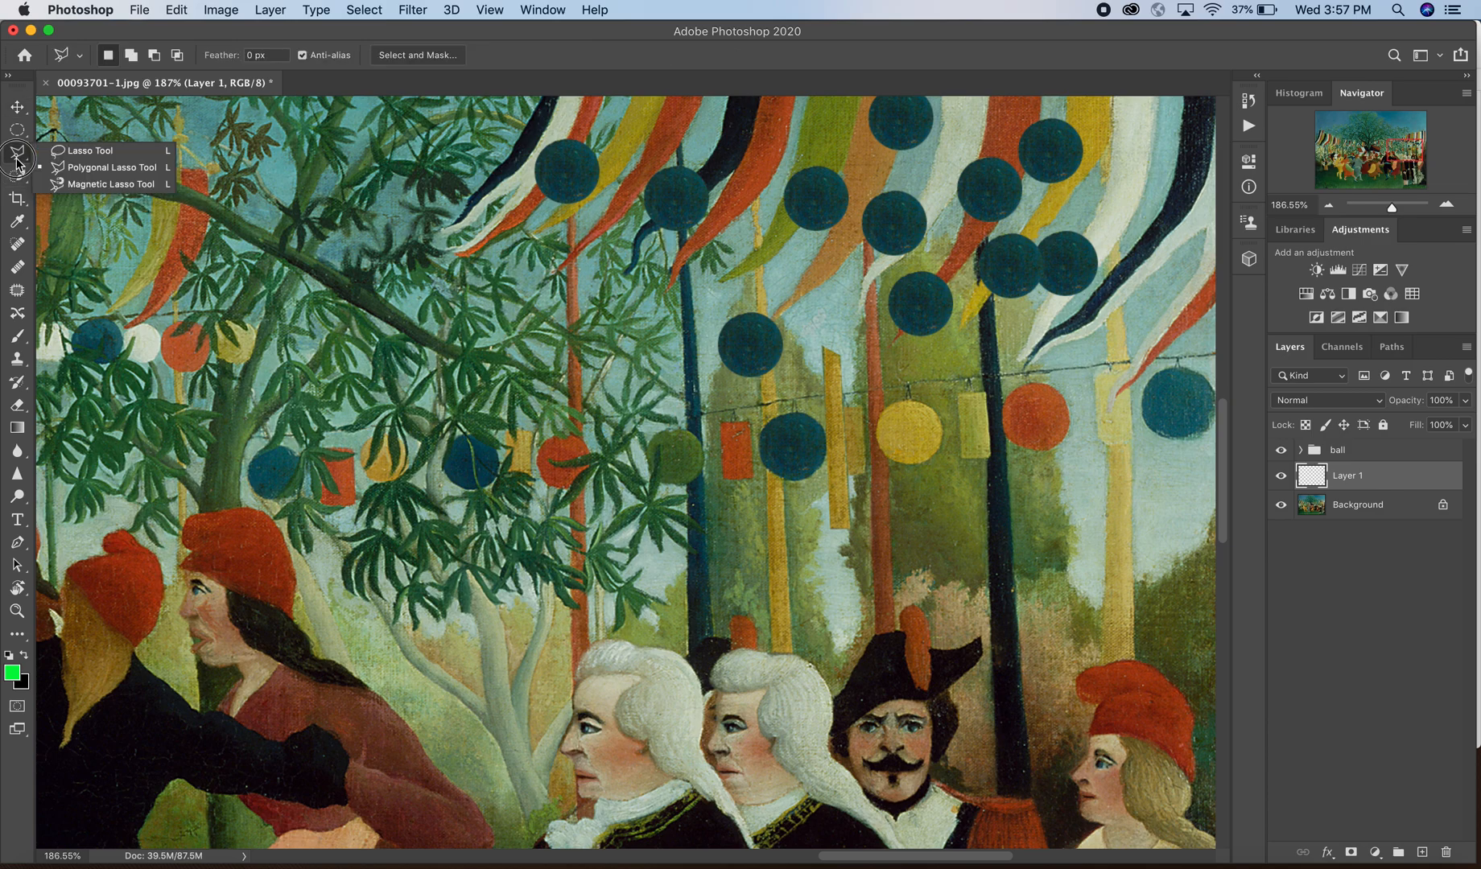
{"action": "left_click", "coordinate": [58, 151]}
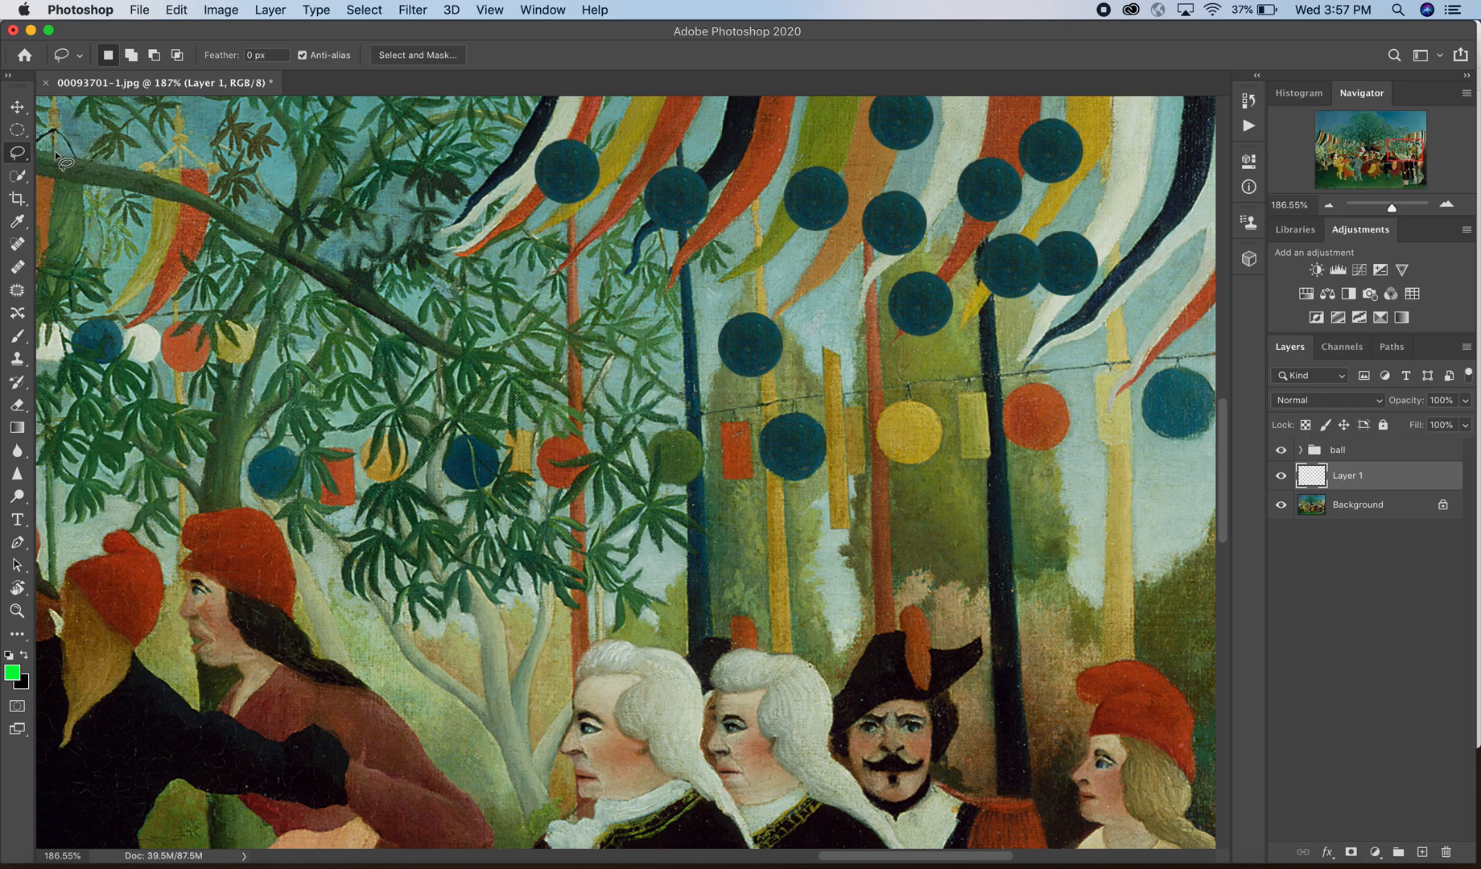
{"action": "left_click", "coordinate": [1318, 510]}
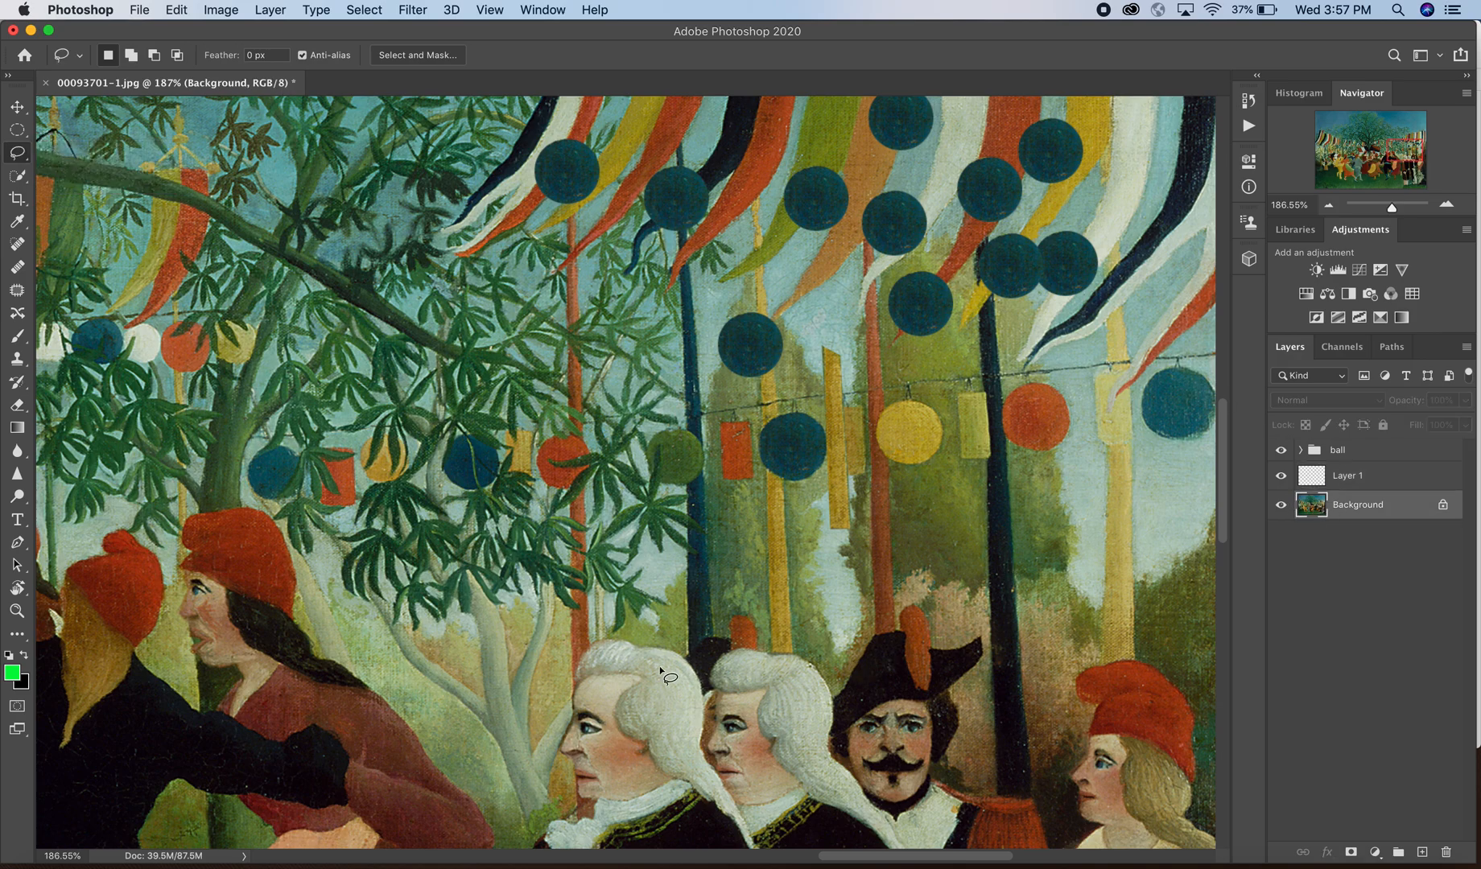
{"action": "scroll", "coordinate": [583, 647], "scroll_direction": "down", "scroll_amount": 5}
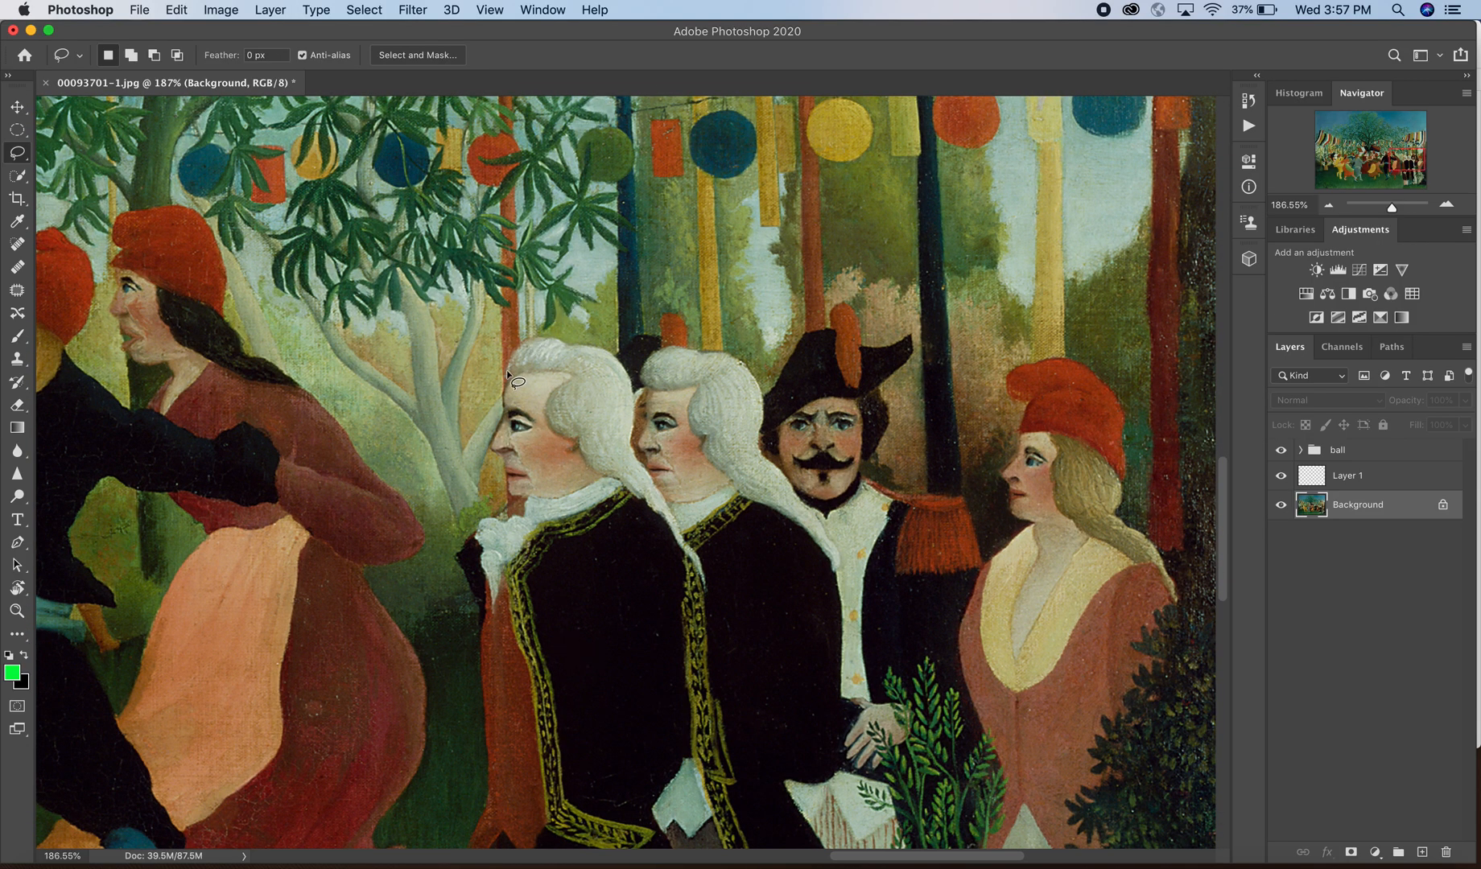
{"action": "mouse_move", "coordinate": [507, 372]}
{"action": "left_mouse_down"}
{"action": "mouse_move", "coordinate": [541, 335]}
{"action": "mouse_move", "coordinate": [603, 345]}
{"action": "mouse_move", "coordinate": [629, 370]}
{"action": "mouse_move", "coordinate": [637, 452]}
{"action": "mouse_move", "coordinate": [711, 583]}
{"action": "mouse_move", "coordinate": [610, 478]}
{"action": "mouse_move", "coordinate": [581, 499]}
{"action": "mouse_move", "coordinate": [507, 500]}
{"action": "mouse_move", "coordinate": [486, 455]}
{"action": "mouse_move", "coordinate": [507, 363]}
{"action": "left_mouse_up"}
{"action": "key", "text": "super+d"}
Step: Trace the front white-wigged man's black coat with the Magnetic Lasso and clear the selection
{"action": "right_click", "coordinate": [18, 154]}
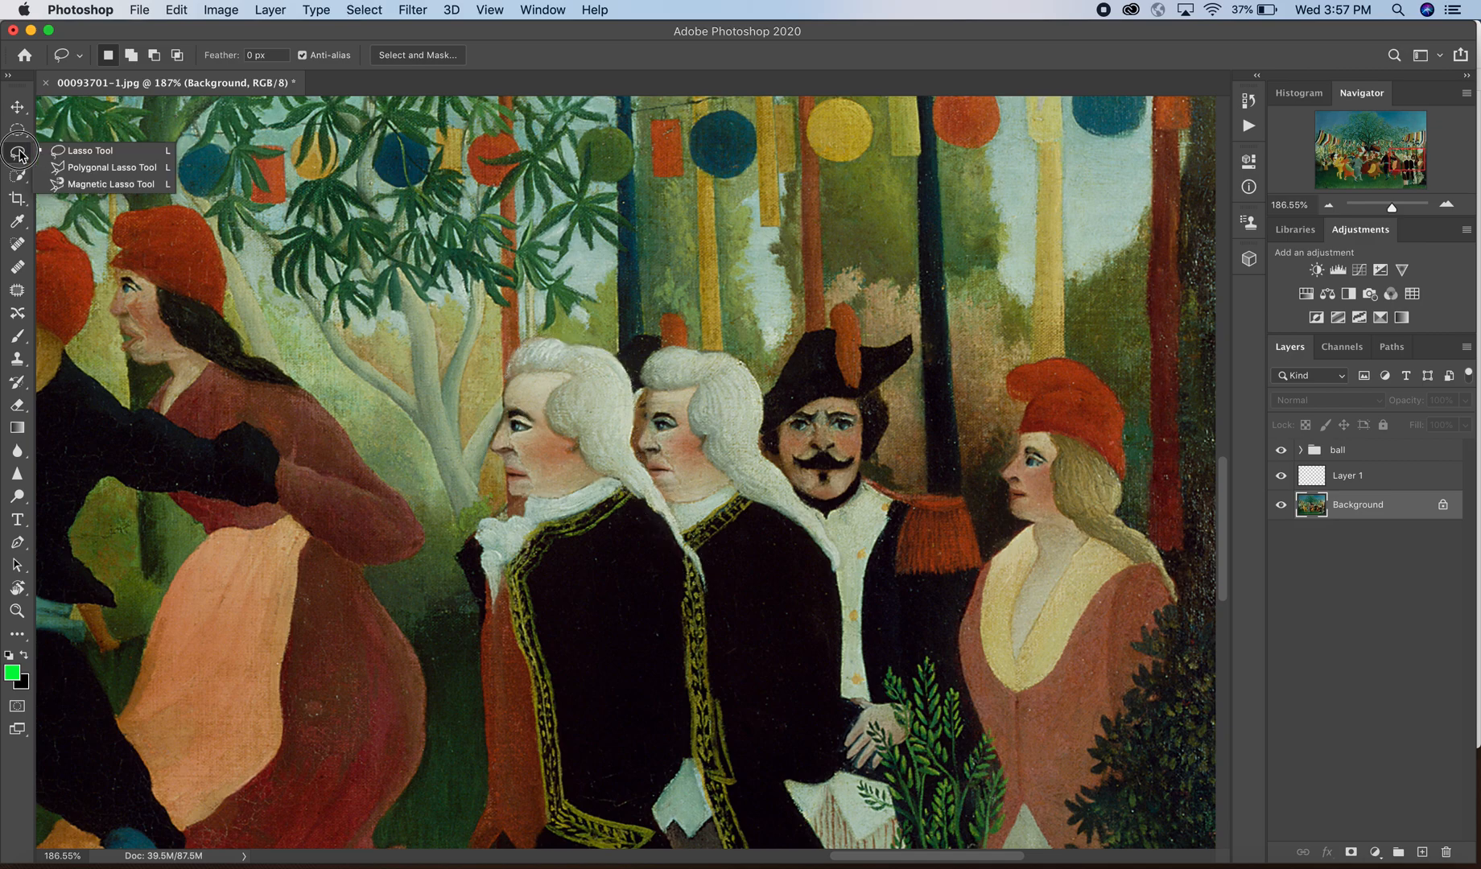
{"action": "left_click", "coordinate": [69, 188]}
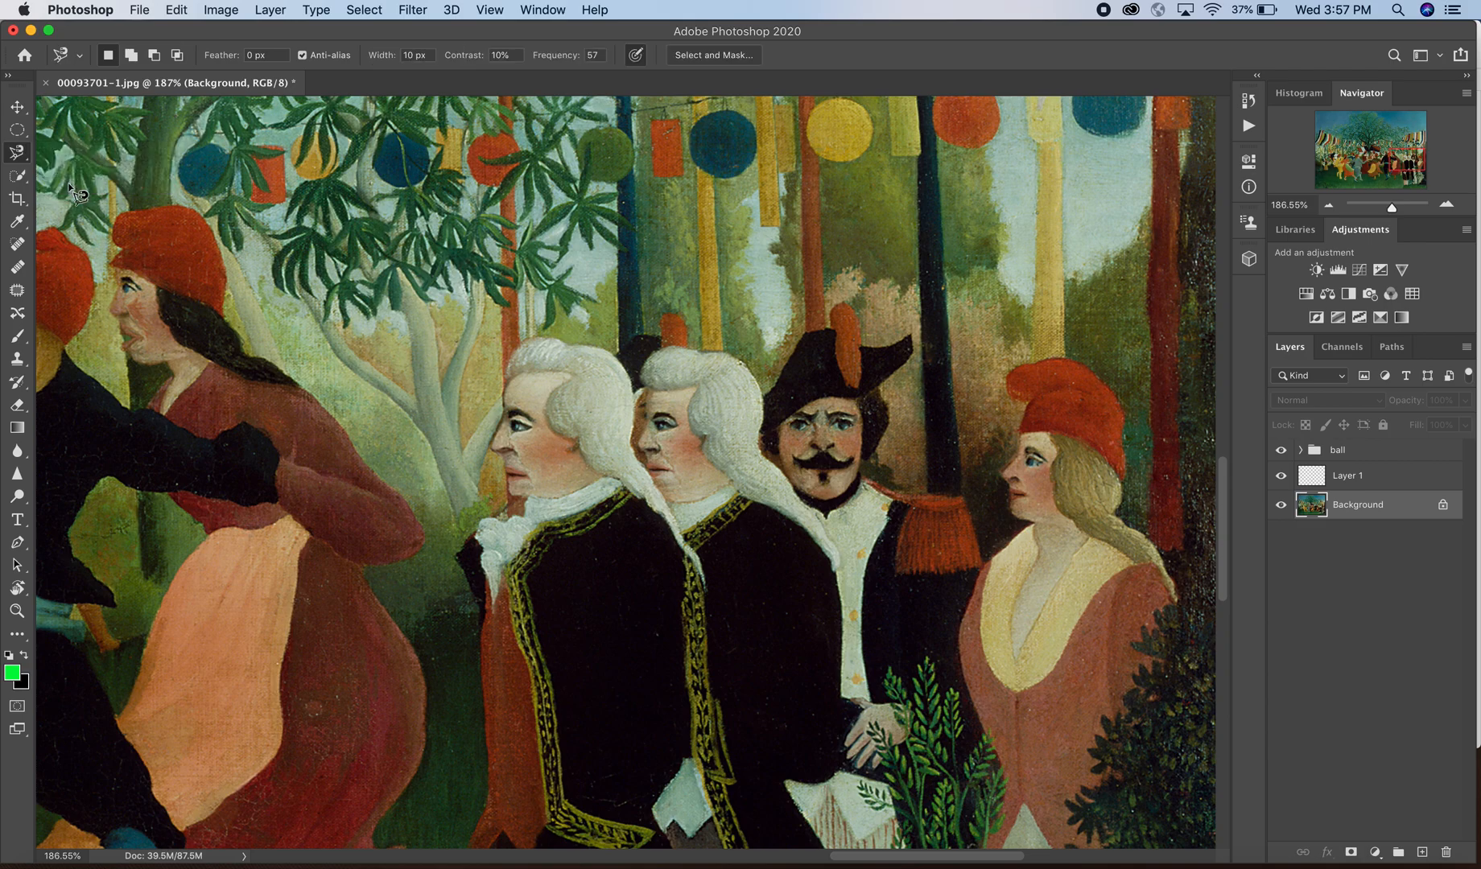
{"action": "left_click", "coordinate": [617, 489]}
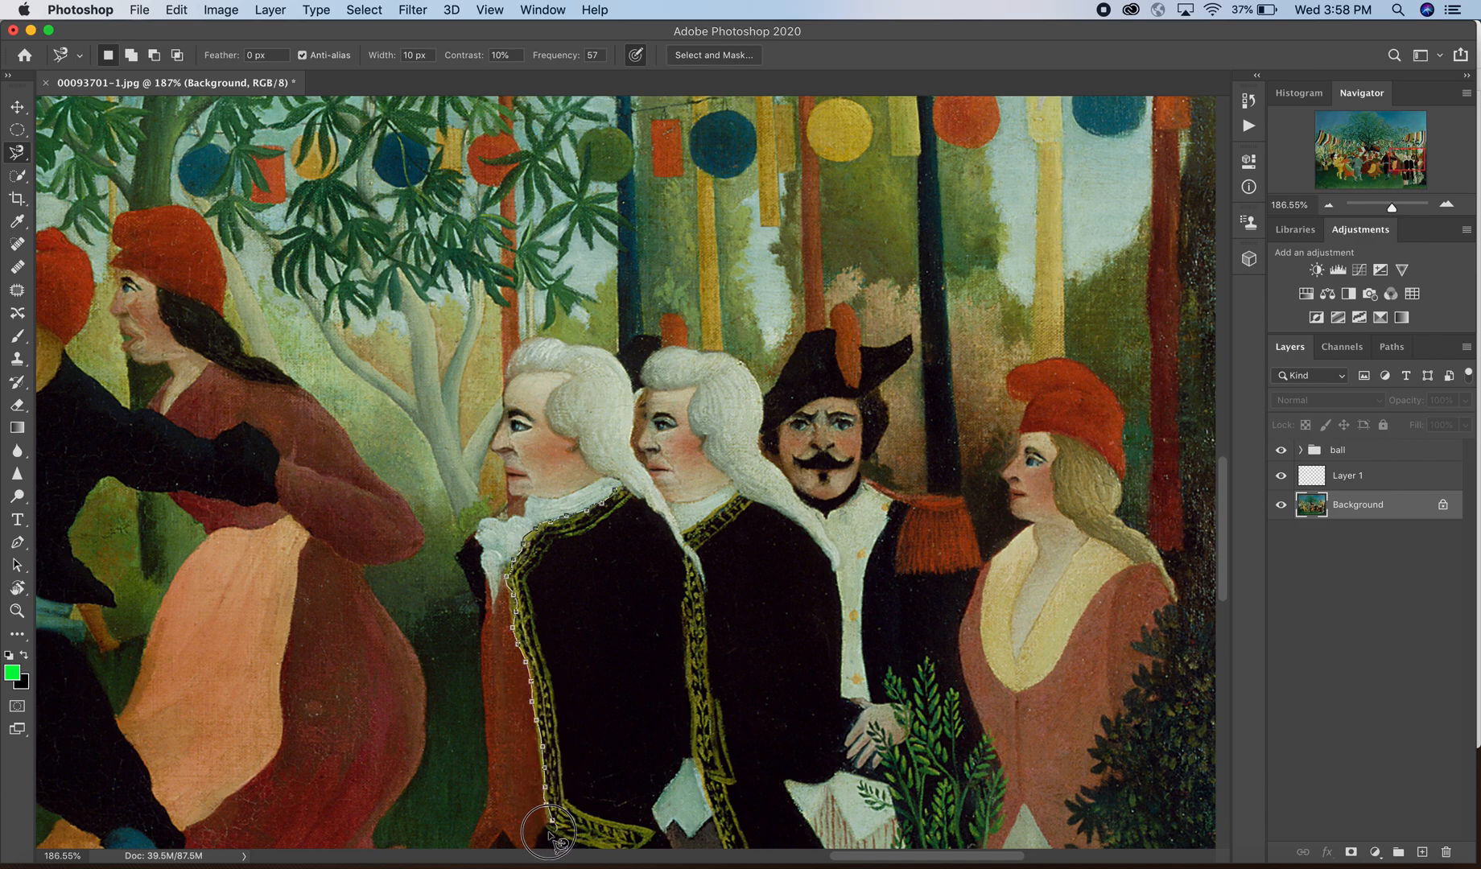
{"action": "scroll", "coordinate": [538, 845], "scroll_direction": "down", "scroll_amount": 2}
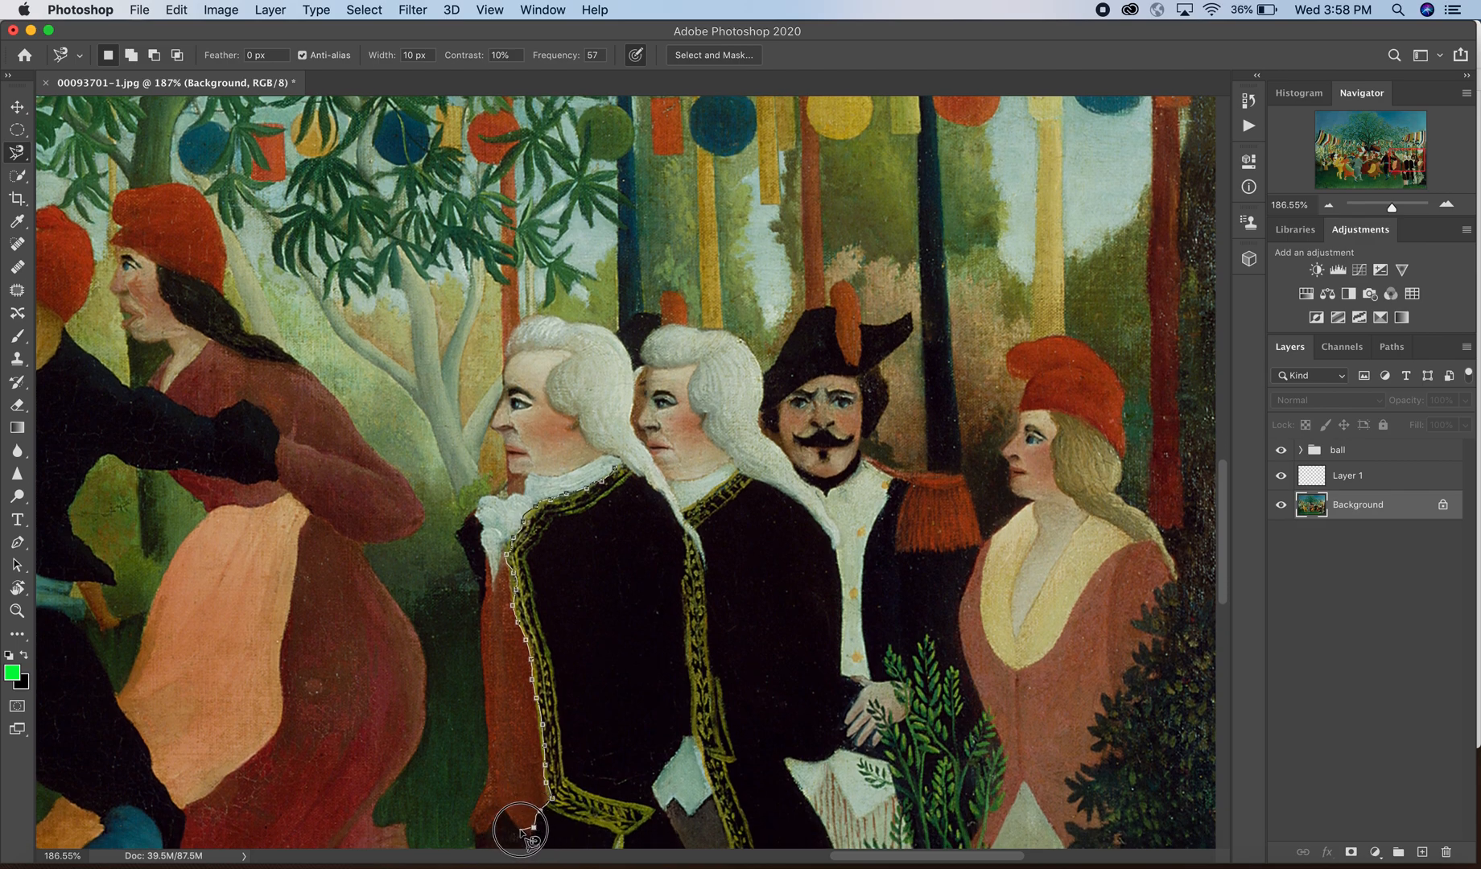
{"action": "scroll", "coordinate": [523, 861], "scroll_direction": "down", "scroll_amount": 2}
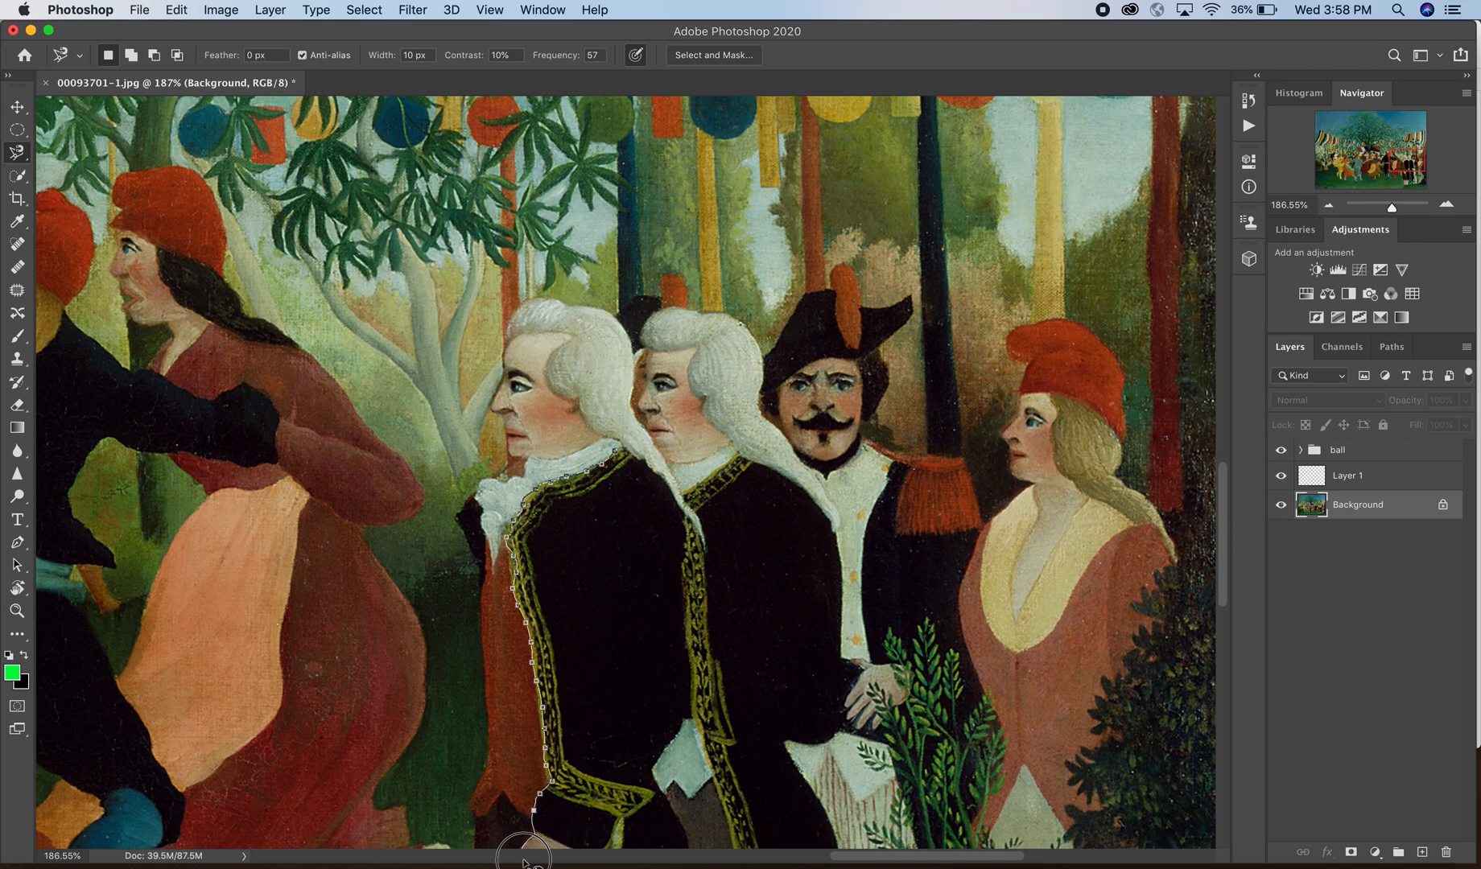
{"action": "scroll", "coordinate": [523, 861], "scroll_direction": "down", "scroll_amount": 5}
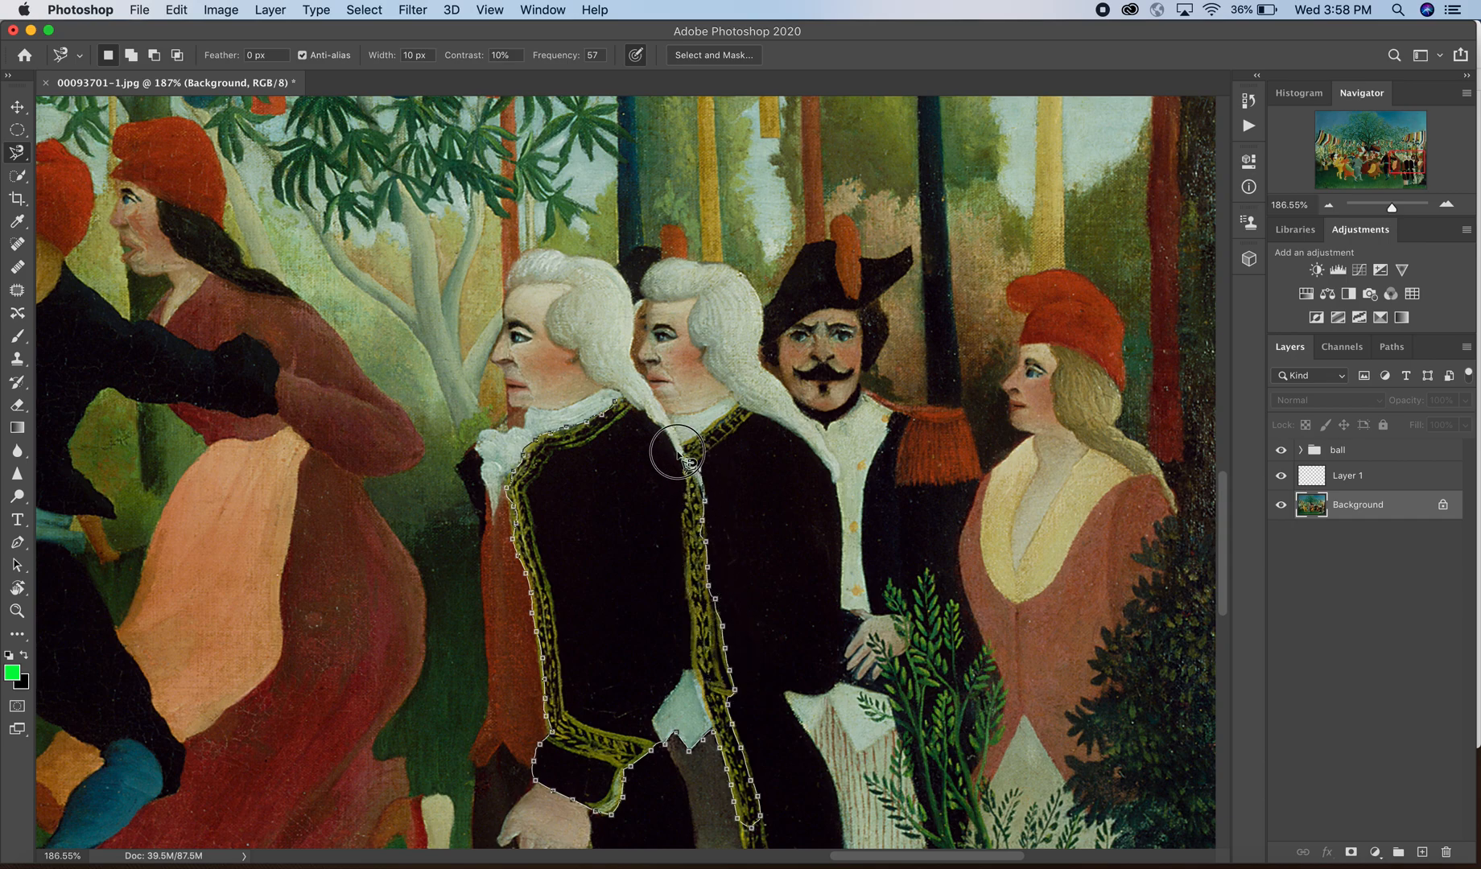
{"action": "left_click", "coordinate": [619, 402]}
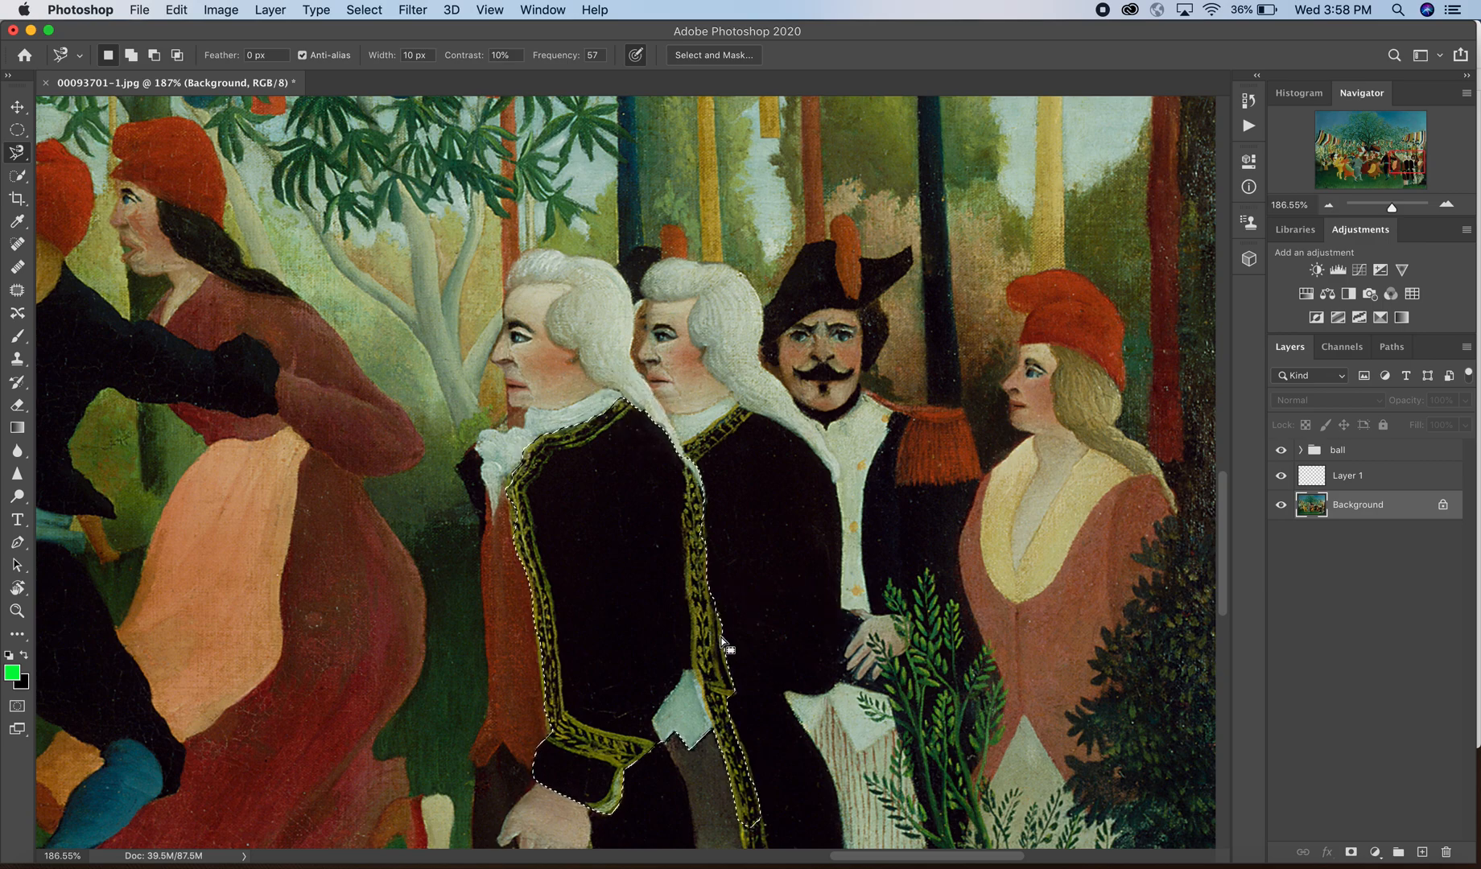
{"action": "scroll", "coordinate": [605, 548], "scroll_direction": "down", "scroll_amount": 3}
{"action": "scroll", "coordinate": [605, 548], "scroll_direction": "right", "scroll_amount": 2}
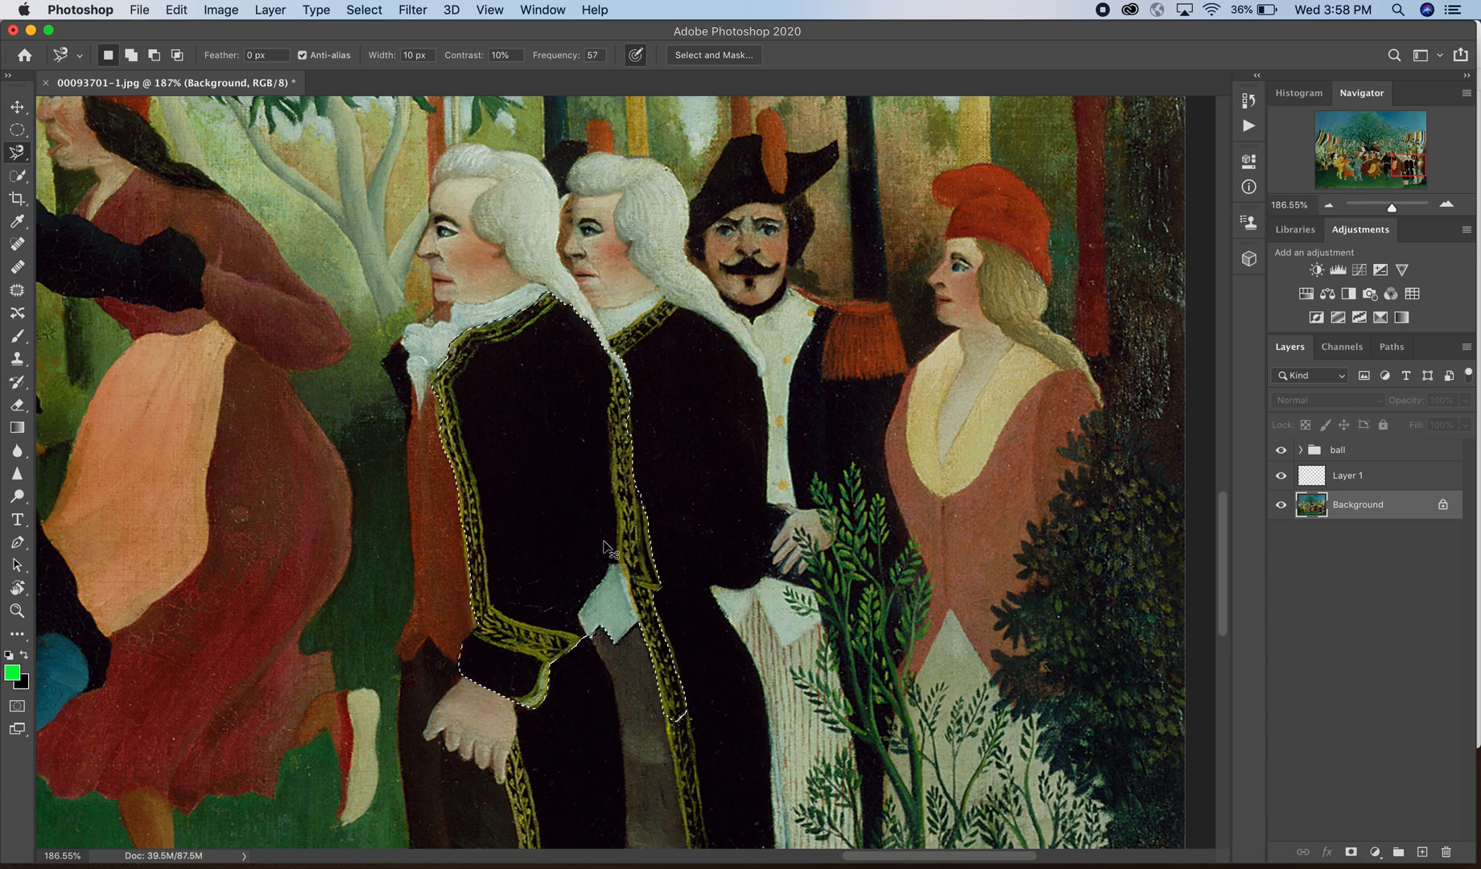
{"action": "key", "text": "super+d"}
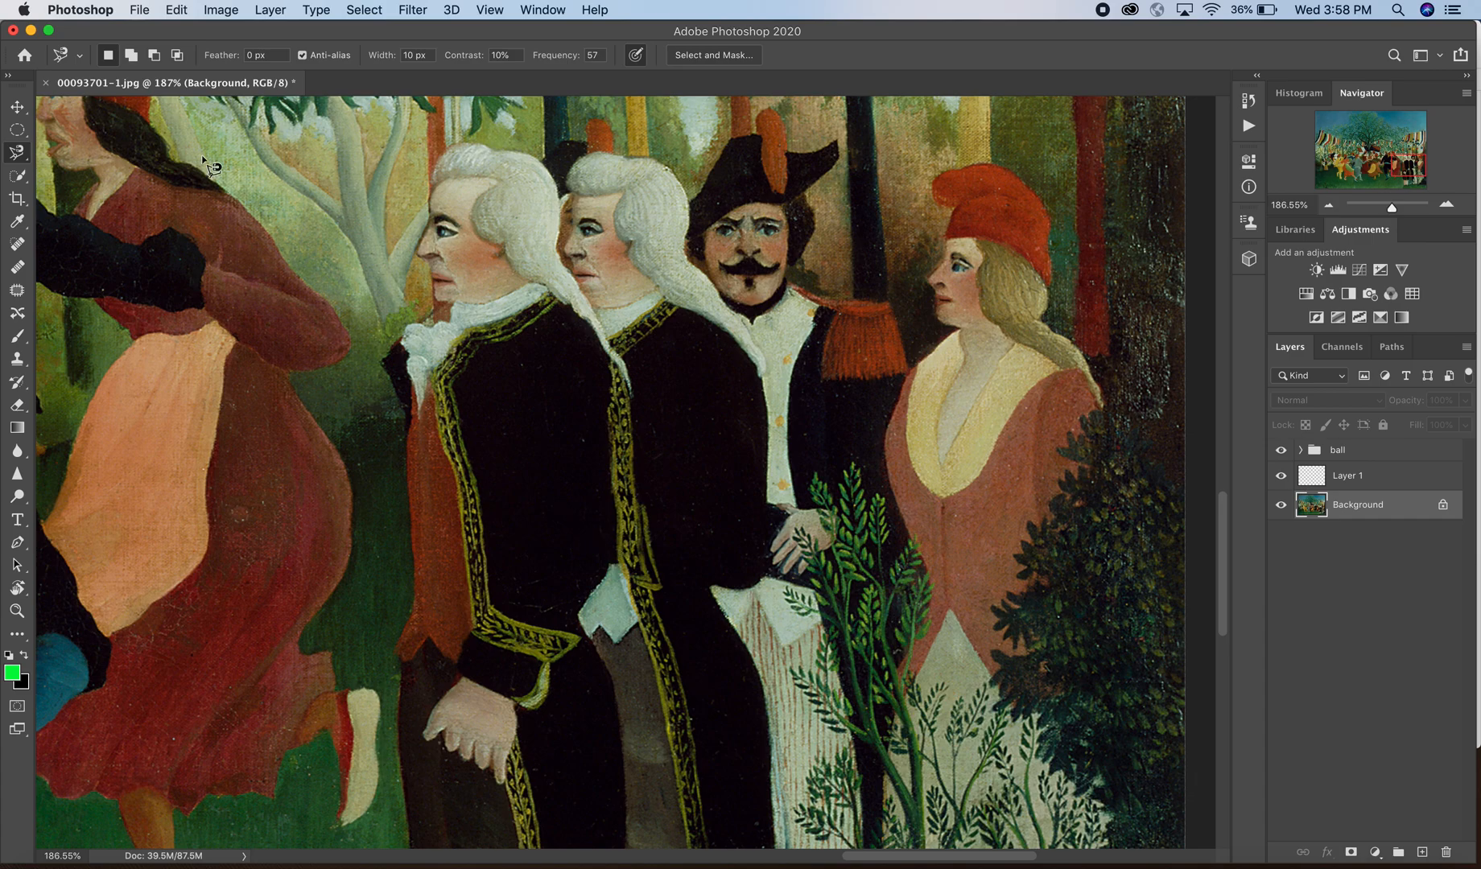
Step: Activate the Quick Selection tool and examine its brush size, hardness and spacing options
{"action": "left_click", "coordinate": [18, 175]}
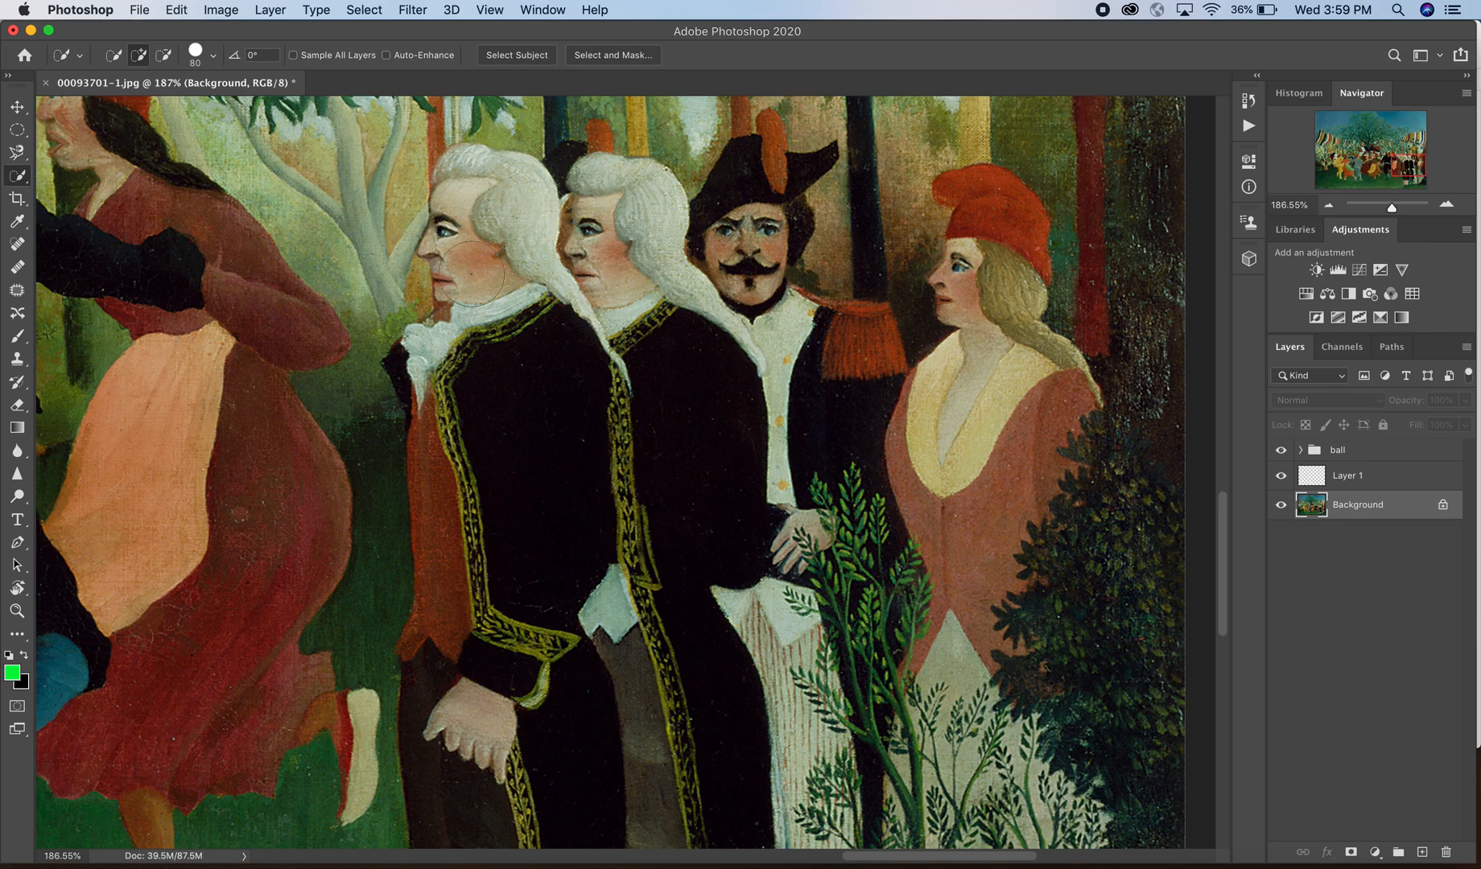
{"action": "left_click", "coordinate": [80, 57]}
{"action": "left_click", "coordinate": [80, 57]}
{"action": "left_click", "coordinate": [213, 57]}
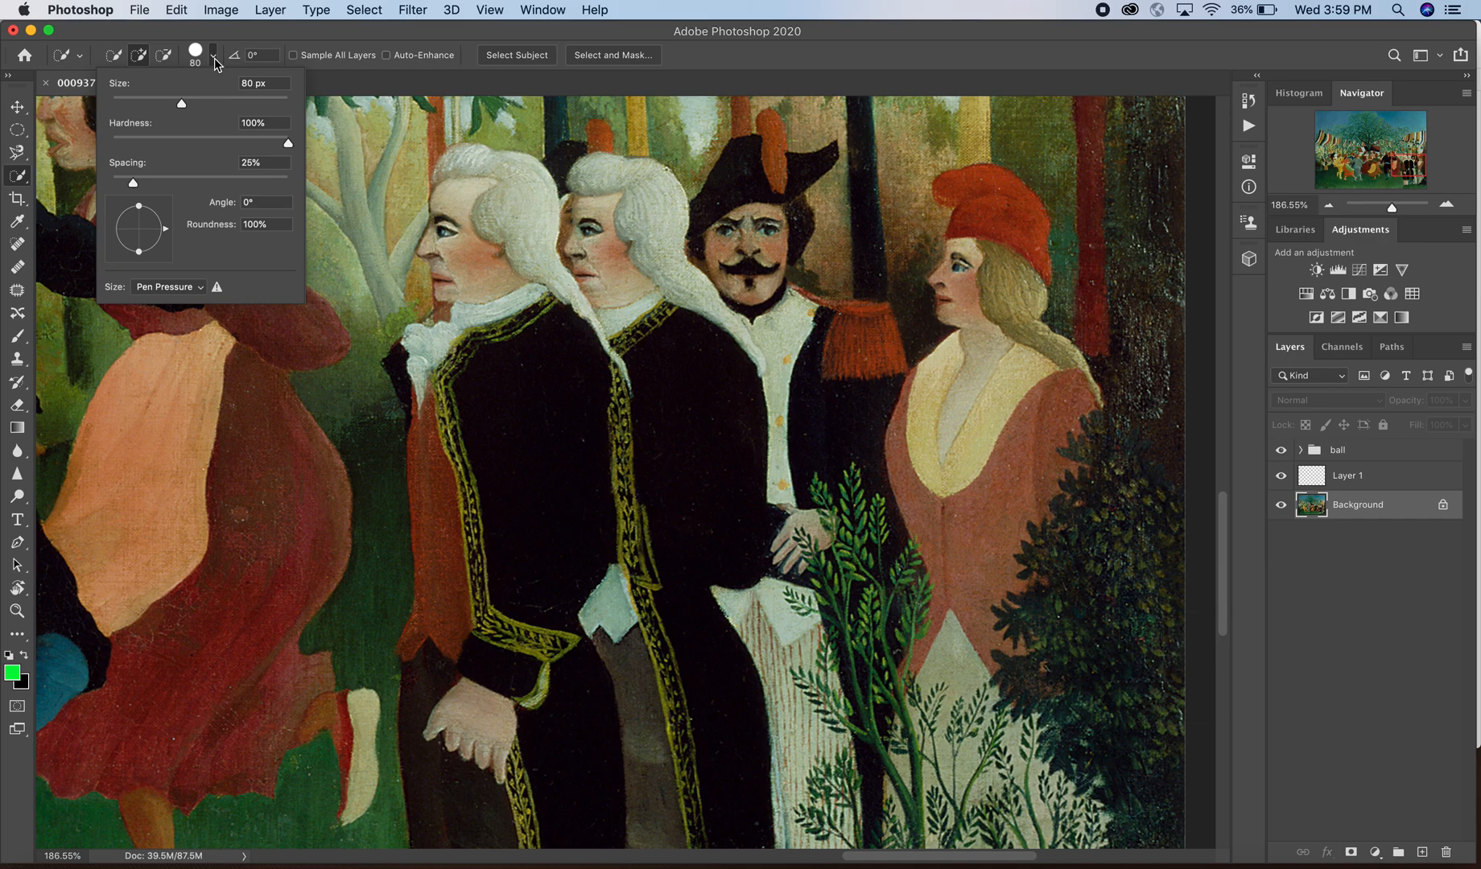
{"action": "left_click", "coordinate": [214, 60]}
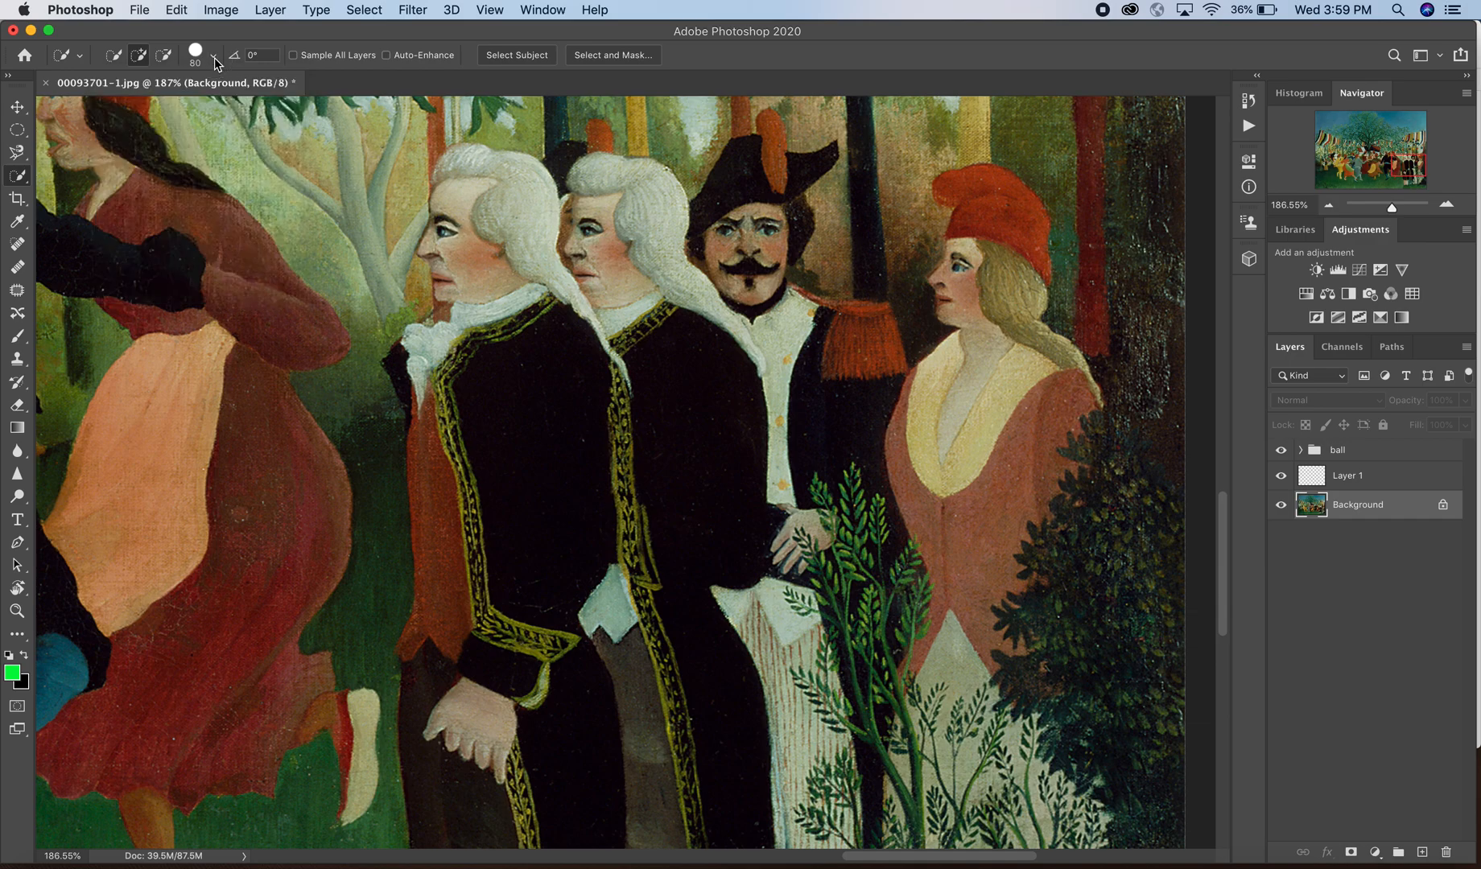
{"action": "left_click", "coordinate": [214, 60]}
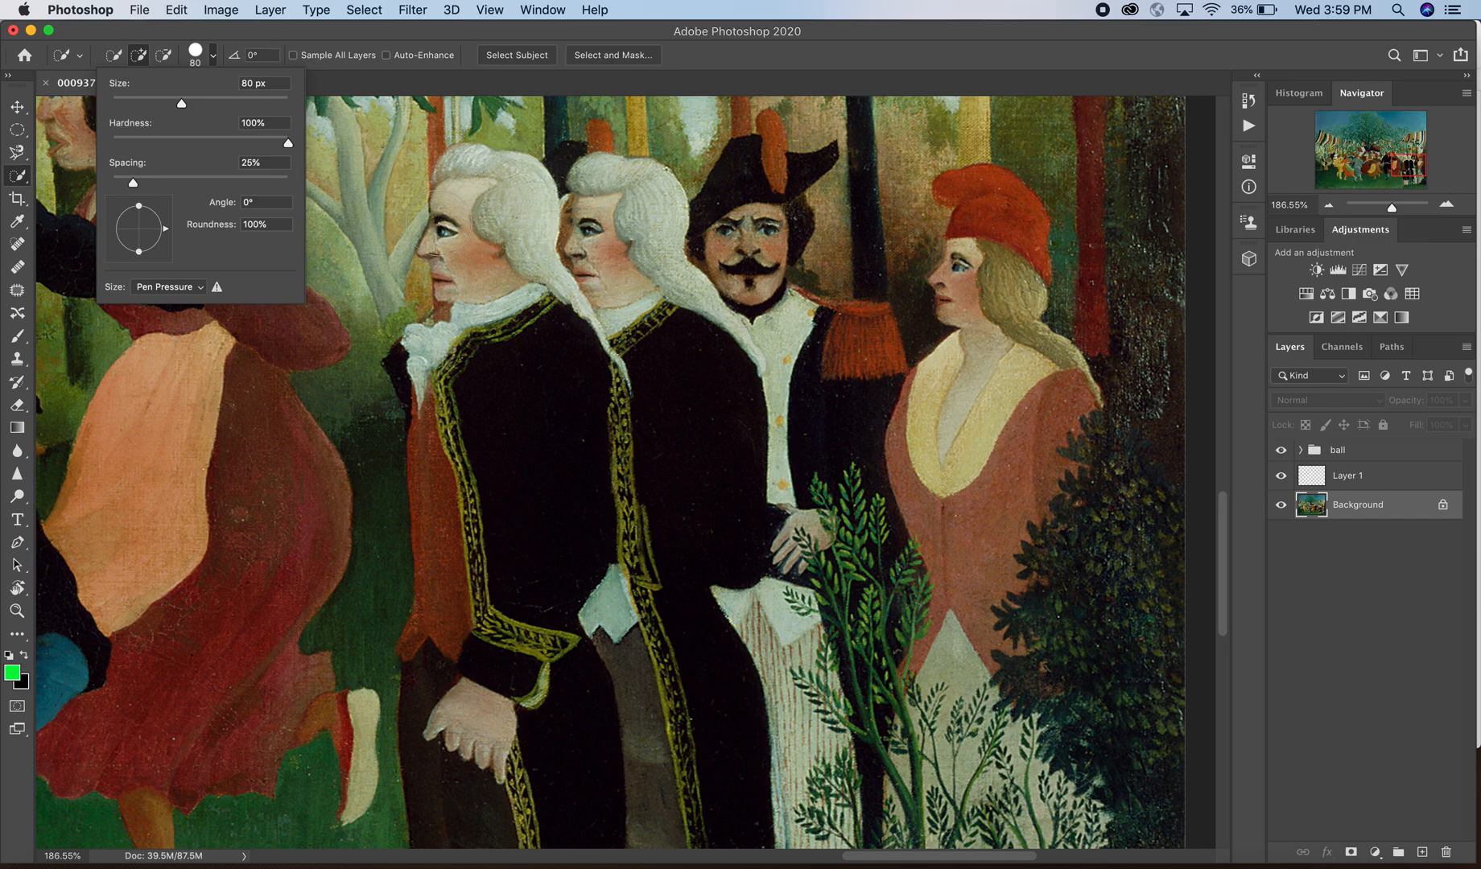
{"action": "left_click", "coordinate": [363, 87]}
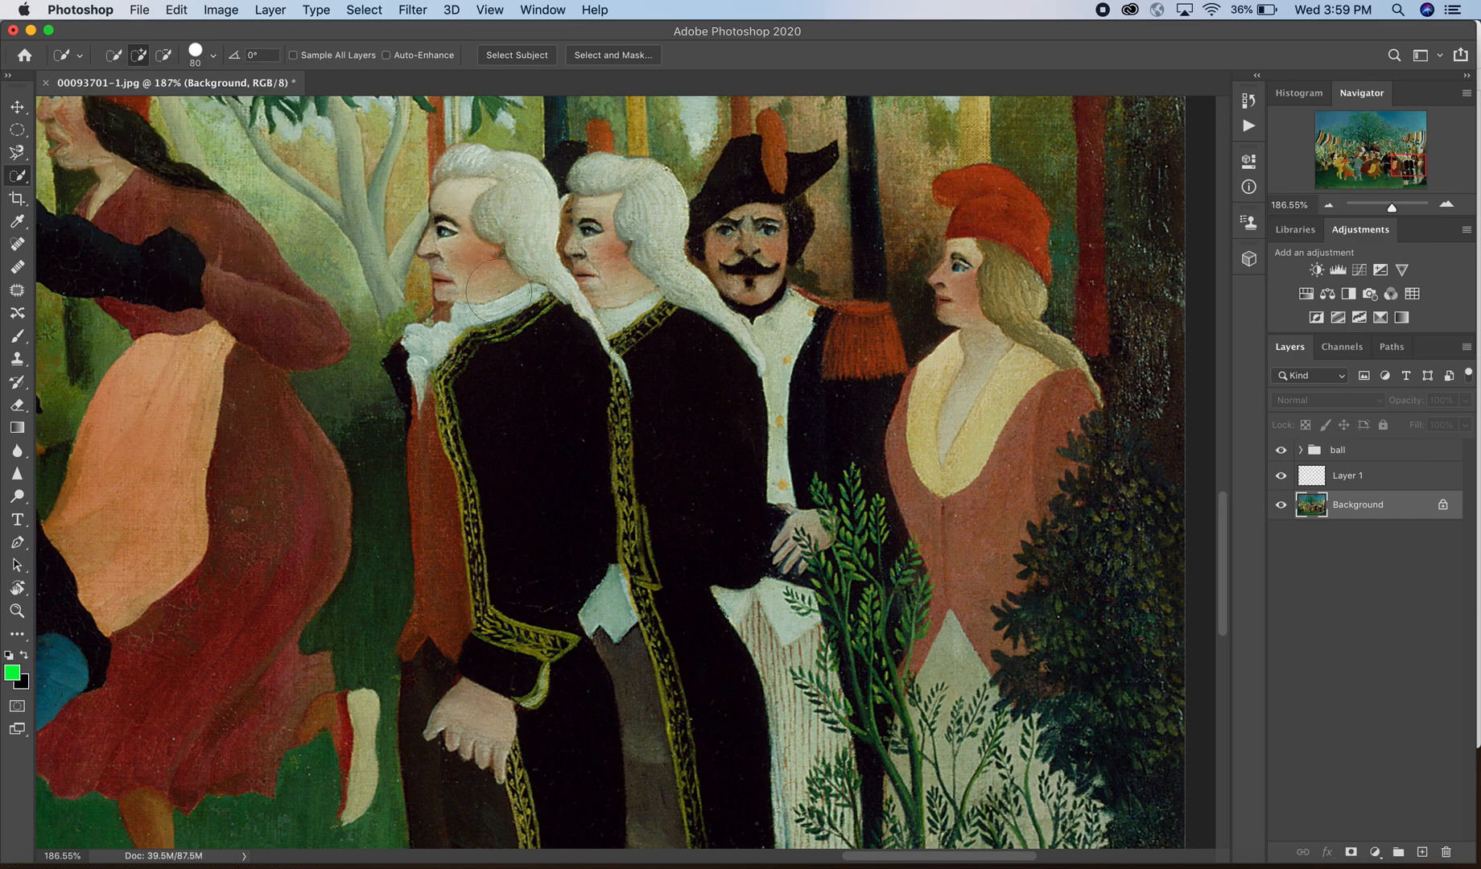
Step: Try smaller and larger Quick Selection brush sizes, ending with a 40 px brush
{"action": "key", "text": "bracketleft"}
{"action": "key", "text": "bracketleft"}
{"action": "key", "text": "bracketleft"}
{"action": "key", "text": "bracketleft"}
{"action": "key", "text": "bracketleft"}
{"action": "key", "text": "bracketleft"}
{"action": "key", "text": "bracketleft"}
{"action": "key", "text": "bracketleft"}
{"action": "key", "text": "bracketleft"}
{"action": "key", "text": "bracketleft"}
{"action": "key", "text": "bracketright"}
{"action": "key", "text": "bracketright"}
{"action": "key", "text": "bracketright"}
{"action": "key", "text": "bracketright"}
{"action": "key", "text": "bracketright"}
{"action": "key", "text": "bracketright"}
{"action": "key", "text": "bracketright"}
{"action": "key", "text": "bracketright"}
{"action": "key", "text": "bracketright"}
{"action": "key", "text": "bracketright"}
{"action": "key", "text": "bracketright"}
{"action": "key", "text": "bracketright"}
{"action": "key", "text": "bracketright"}
{"action": "key", "text": "bracketright"}
{"action": "key", "text": "bracketright"}
{"action": "key", "text": "bracketright"}
{"action": "key", "text": "bracketright"}
{"action": "key", "text": "bracketright"}
{"action": "key", "text": "bracketright"}
{"action": "key", "text": "bracketleft"}
{"action": "key", "text": "bracketleft"}
{"action": "key", "text": "bracketleft"}
{"action": "key", "text": "bracketleft"}
{"action": "key", "text": "bracketleft"}
{"action": "key", "text": "bracketleft"}
{"action": "key", "text": "bracketleft"}
{"action": "key", "text": "bracketleft"}
{"action": "key", "text": "bracketleft"}
{"action": "key", "text": "bracketleft"}
{"action": "key", "text": "bracketleft"}
{"action": "key", "text": "bracketleft"}
Step: Select the dancer's peach apron and the orange patch beside the blue stocking with Quick Selection, and copy both to a new layer
{"action": "scroll", "coordinate": [497, 223], "scroll_direction": "left", "scroll_amount": 5}
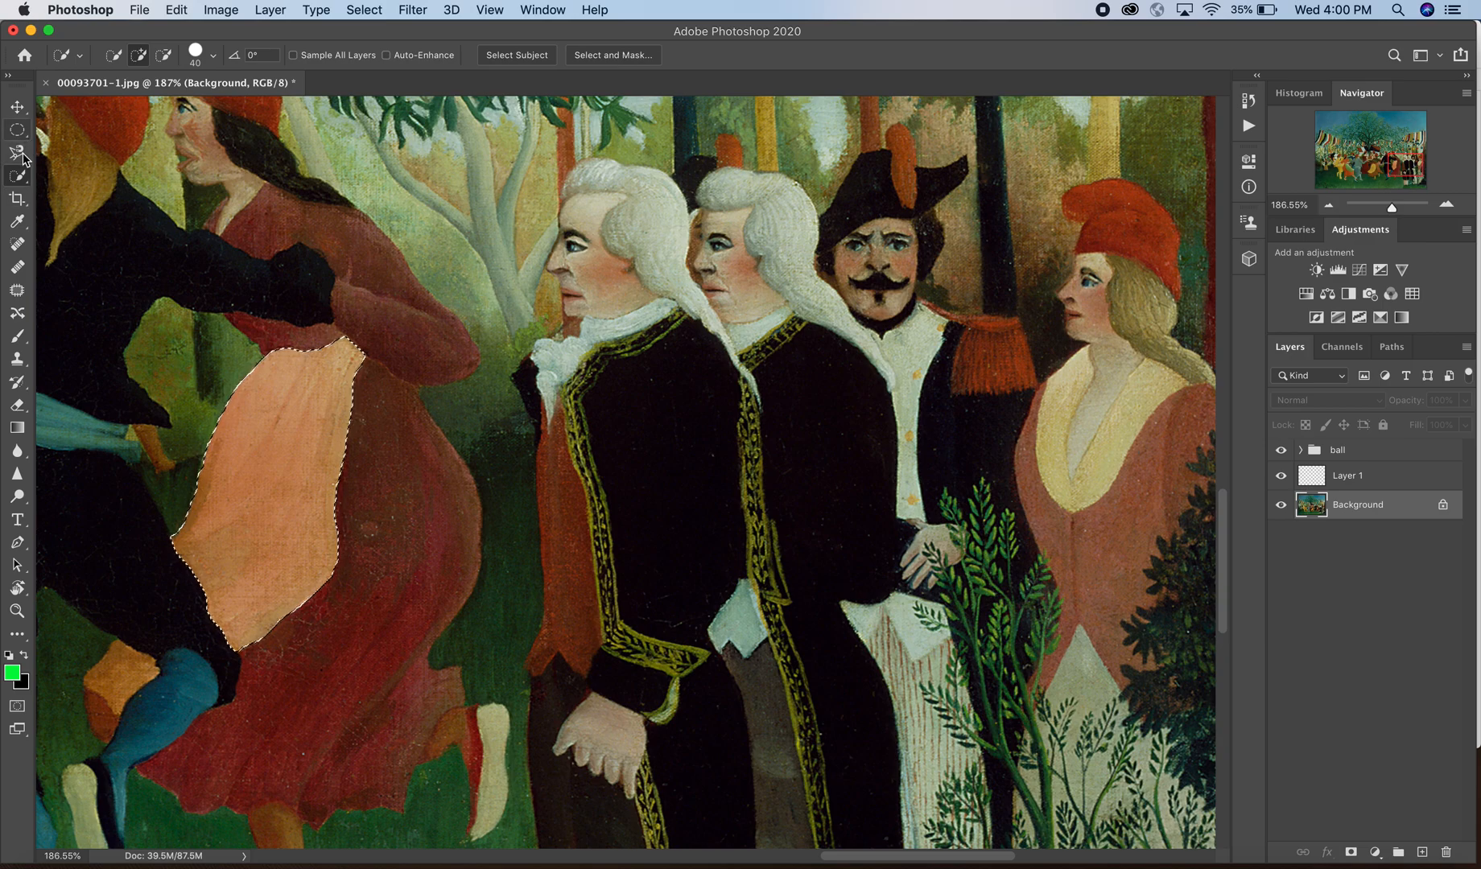
{"action": "scroll", "coordinate": [146, 656], "scroll_direction": "left", "scroll_amount": 8}
{"action": "scroll", "coordinate": [145, 656], "scroll_direction": "down", "scroll_amount": 5}
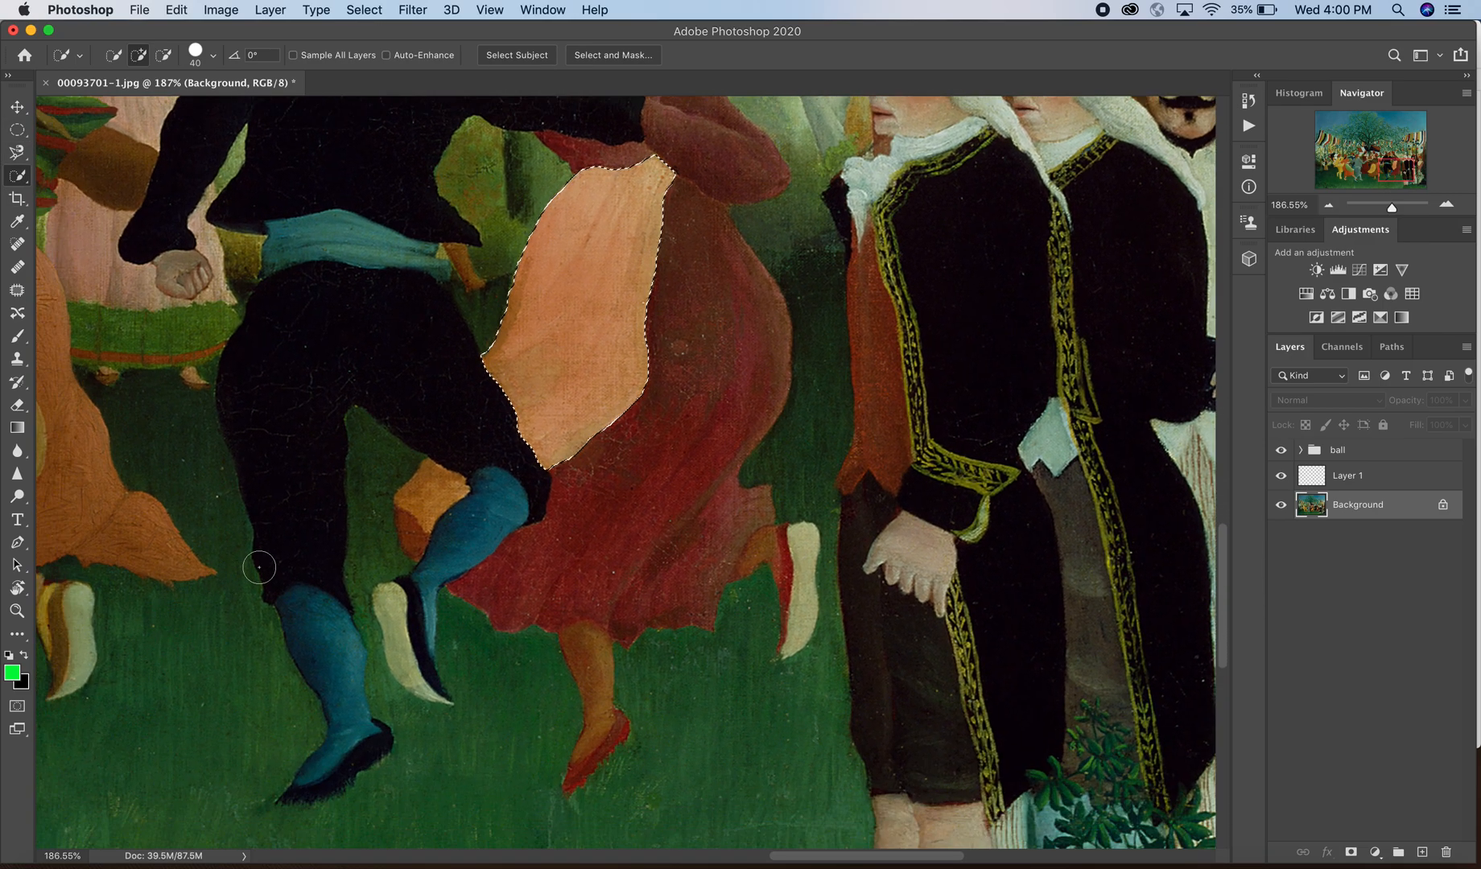
{"action": "left_click", "coordinate": [422, 483]}
{"action": "scroll", "coordinate": [548, 427], "scroll_direction": "up", "scroll_amount": 5}
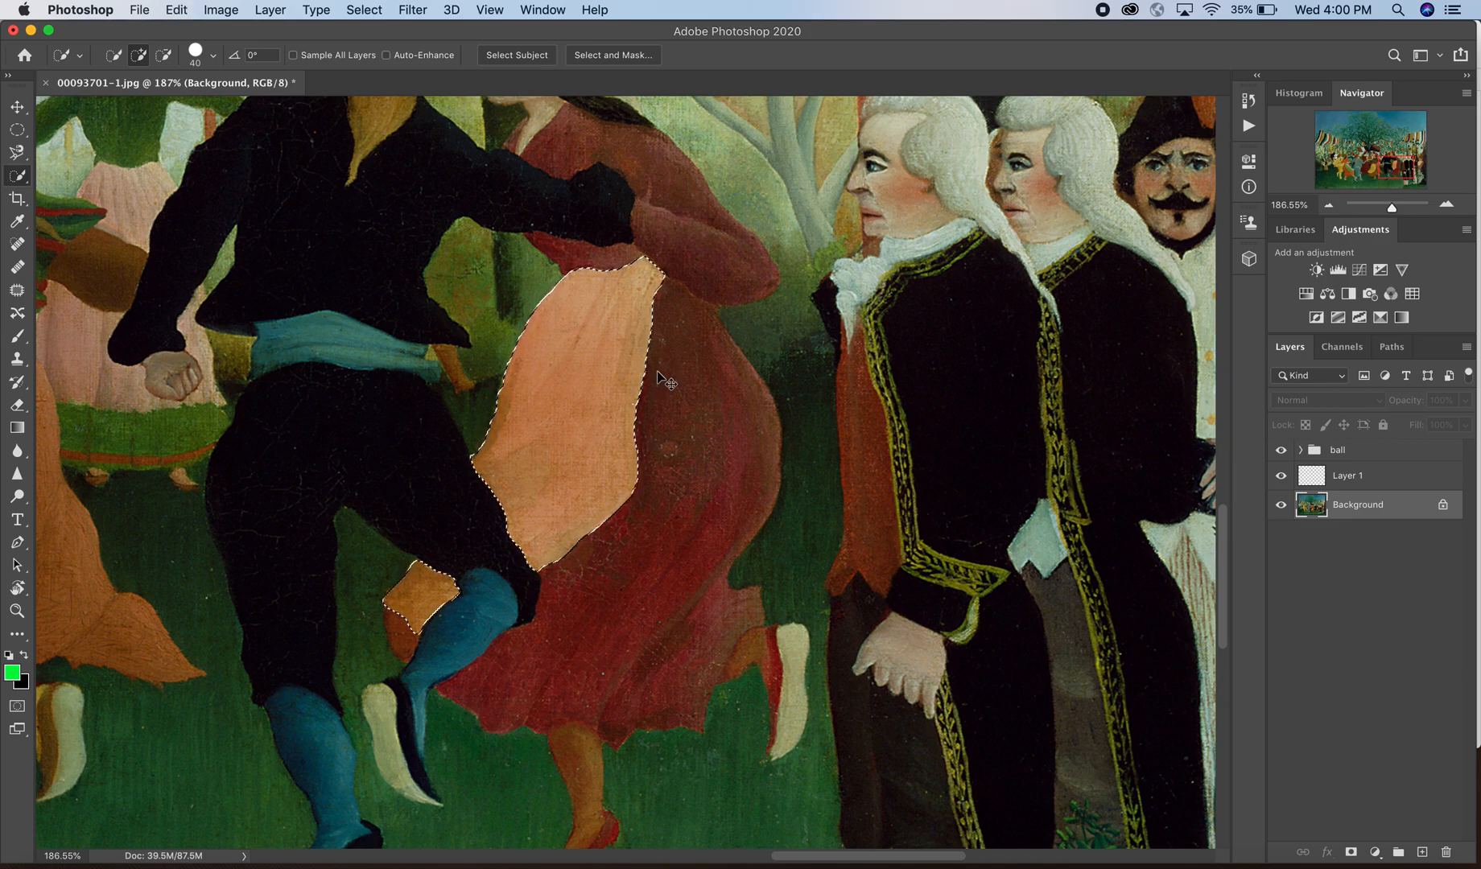
{"action": "key", "text": "super+j"}
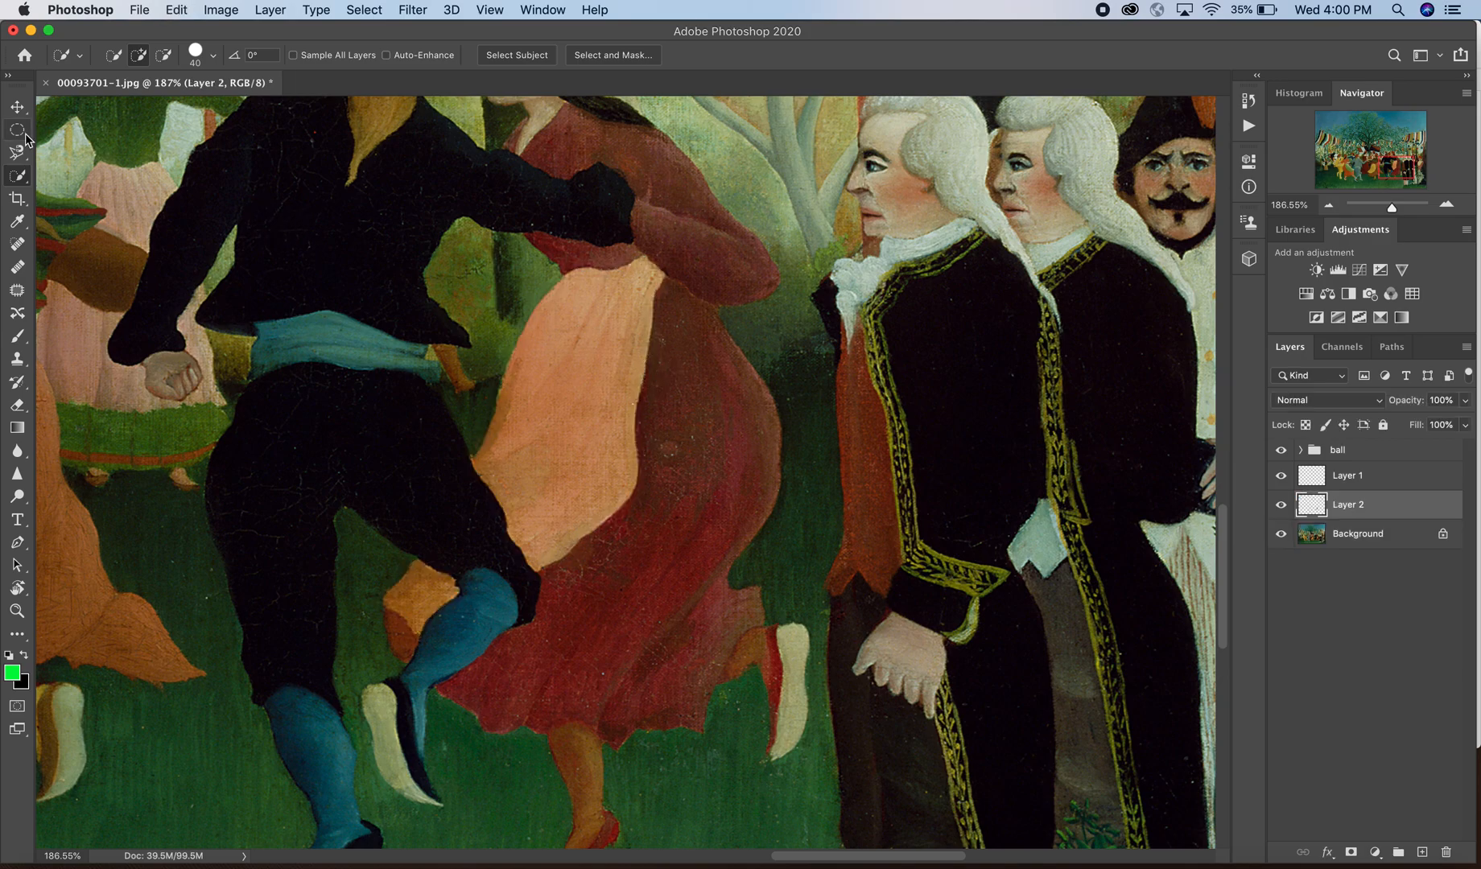
Step: Move the copied apron and patch right and down, placing the apron between the red dress and the front wigged man
{"action": "left_click", "coordinate": [17, 106]}
{"action": "left_click_drag", "start_coordinate": [603, 428], "coordinate": [769, 489]}
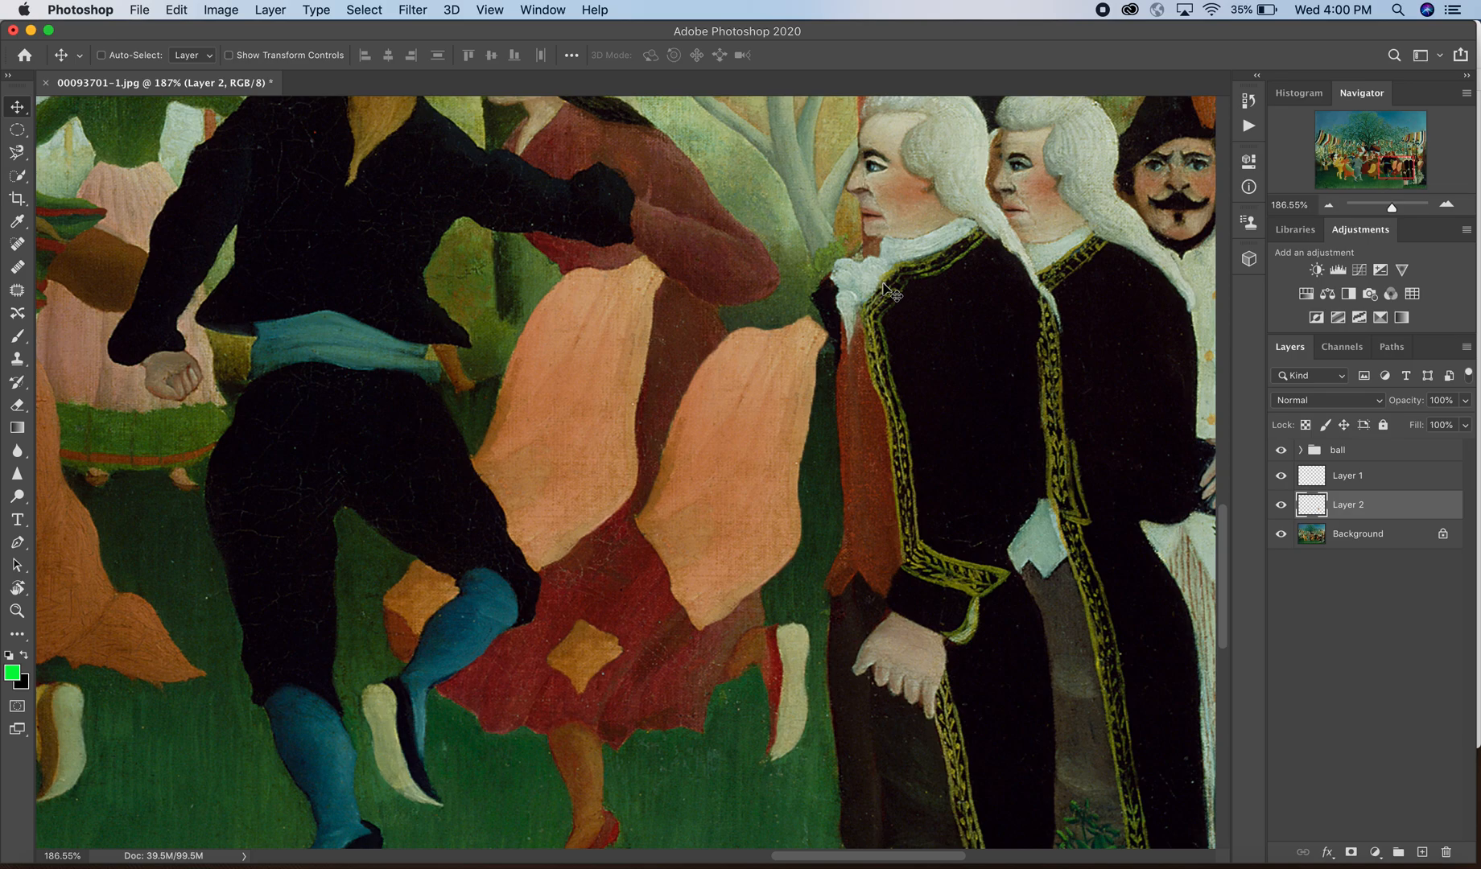
{"action": "left_click_drag", "start_coordinate": [722, 442], "coordinate": [728, 451]}
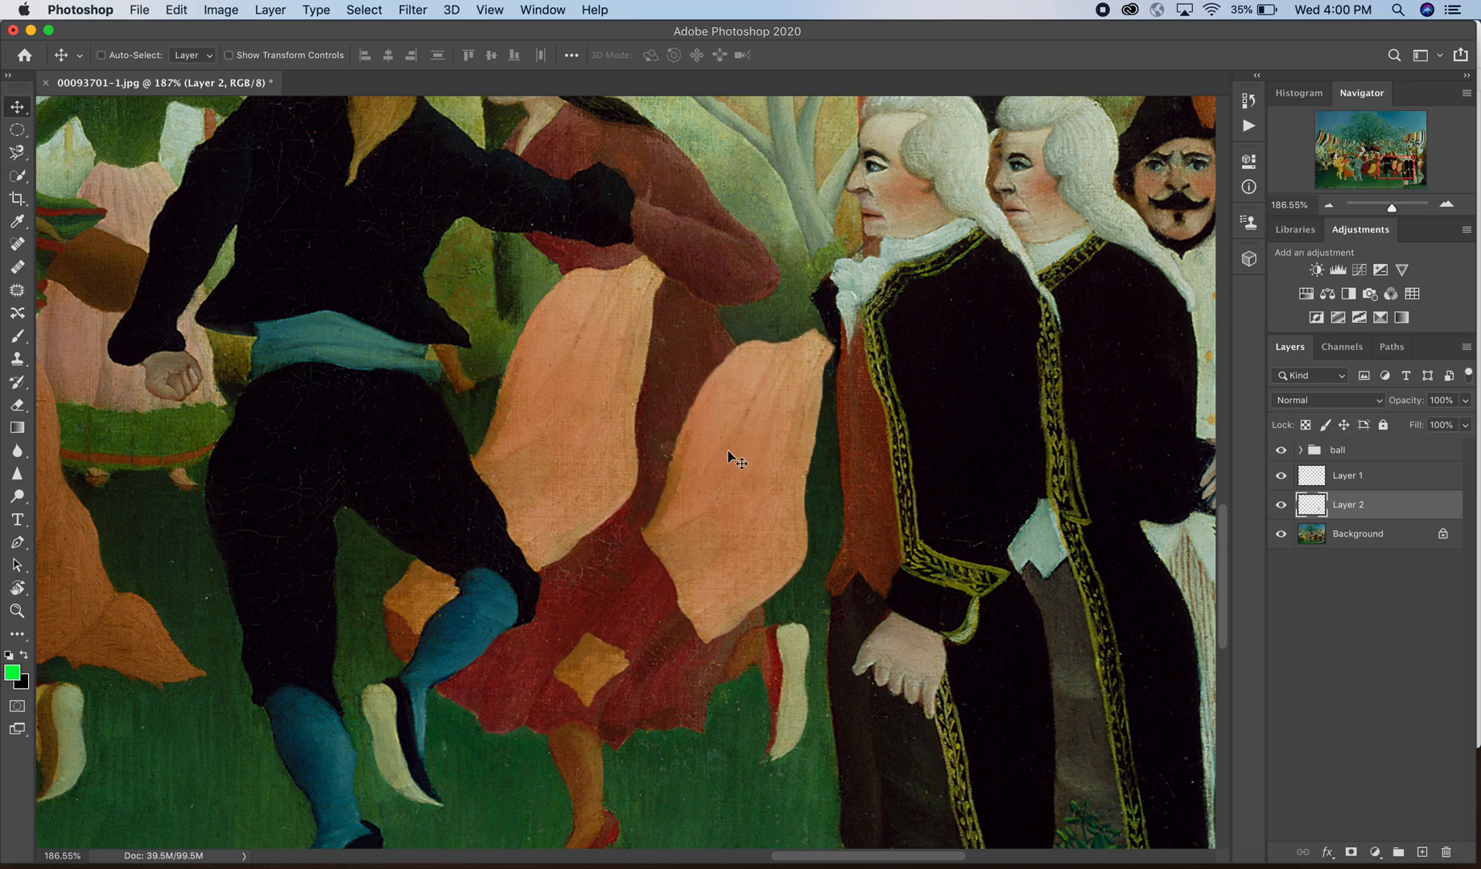